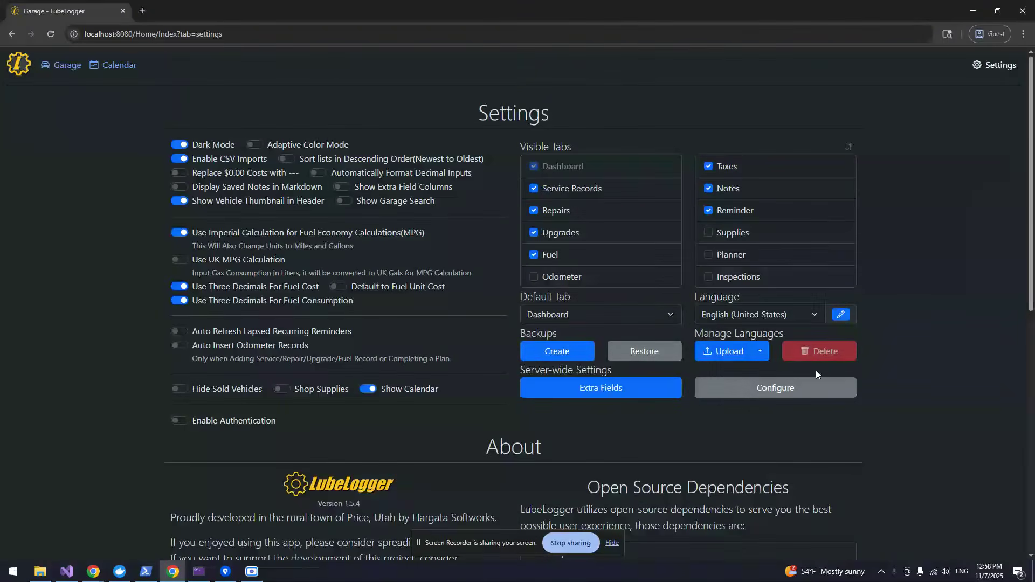
Make the Inspections, Planner and Odometer tabs visible and enable Auto Insert Odometer Records.
left_click(728, 277)
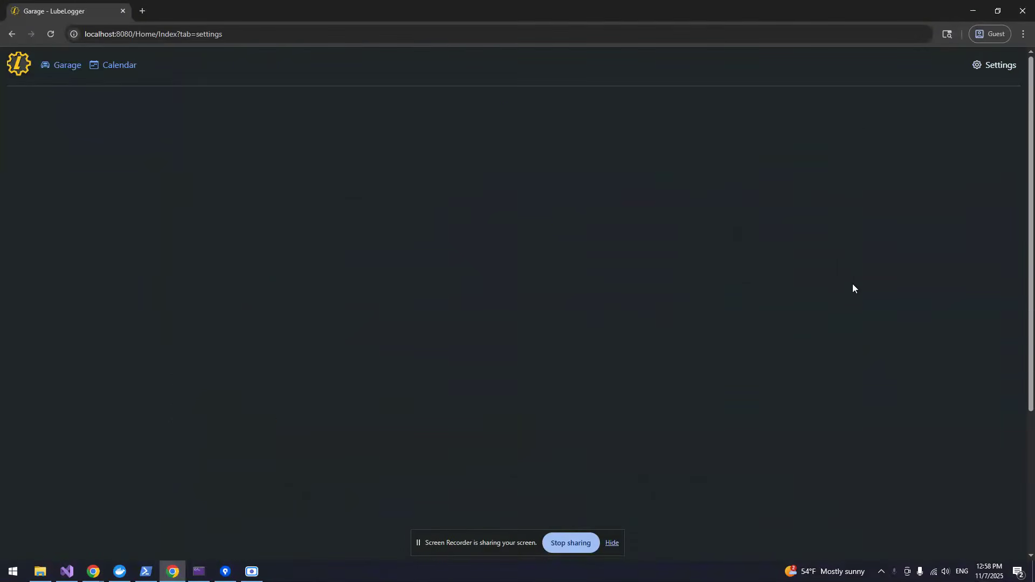
left_click(742, 255)
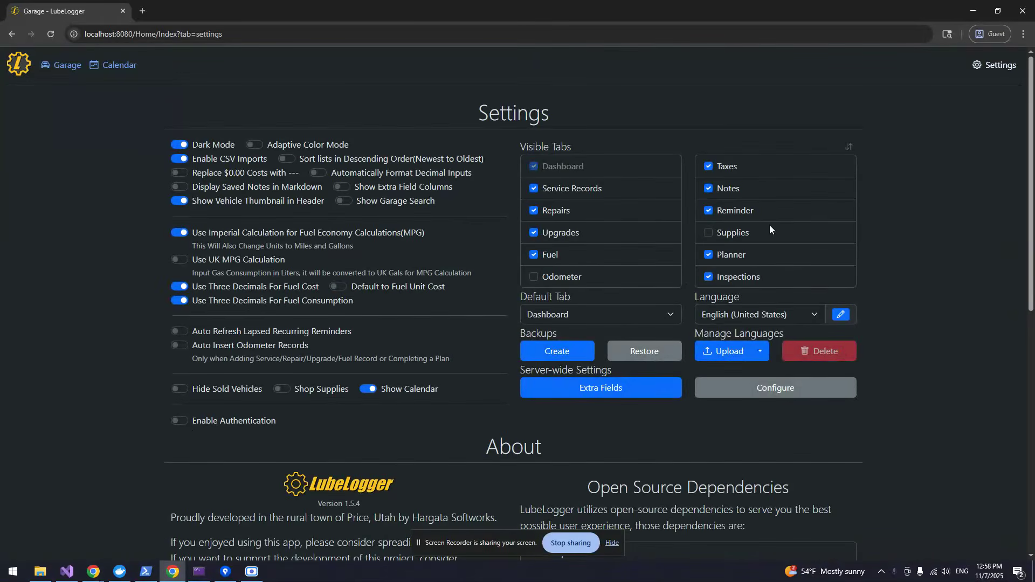
left_click(575, 277)
left_click(178, 347)
Open the 2015 Nissan Altima's Inspections tab and start an inspection record, finding no templates.
left_click(66, 69)
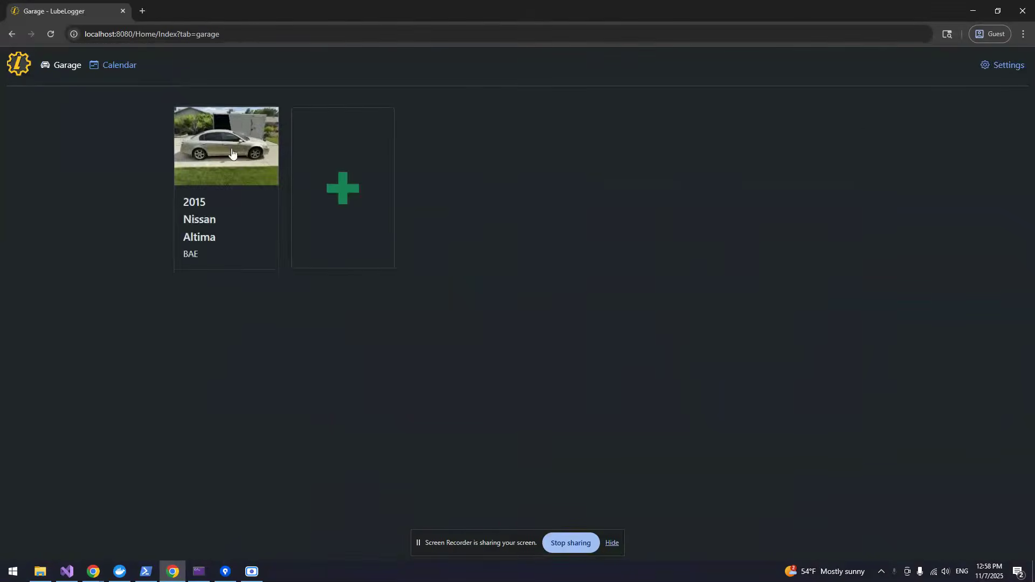
left_click(225, 157)
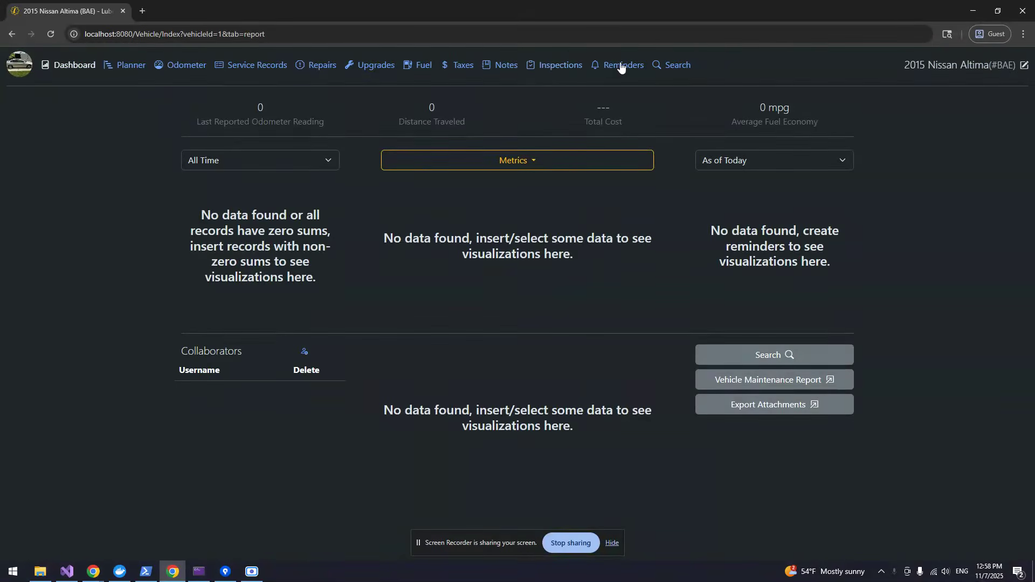
left_click(559, 65)
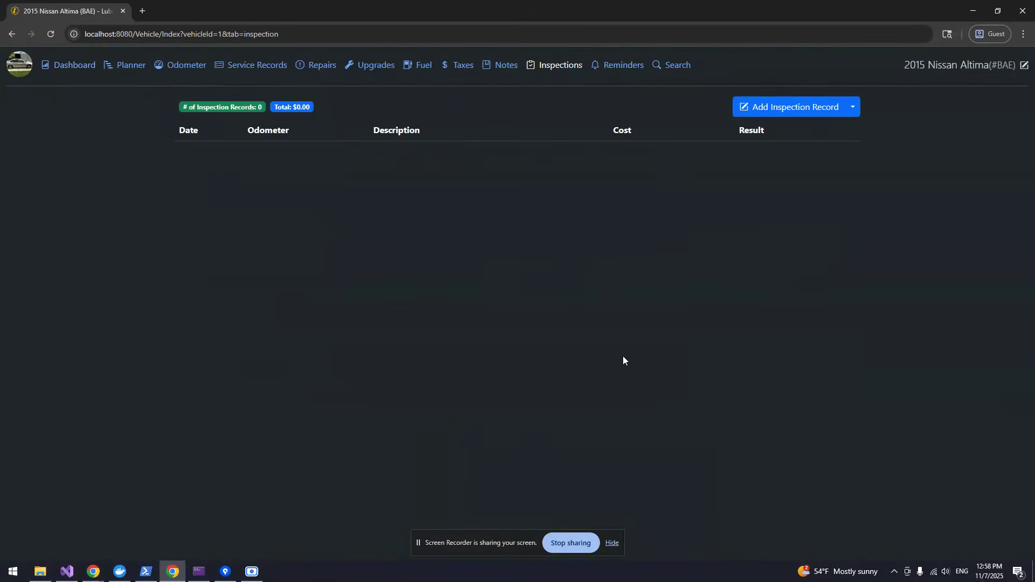
left_click(765, 105)
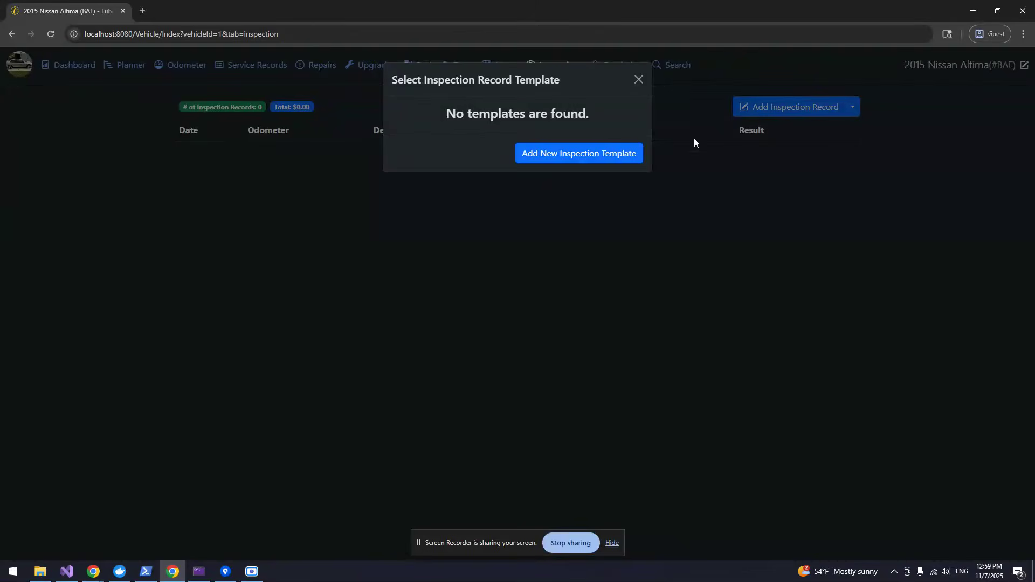
Create a new inspection record template with the description 'Safety Inspection'.
left_click(541, 153)
left_click(484, 127)
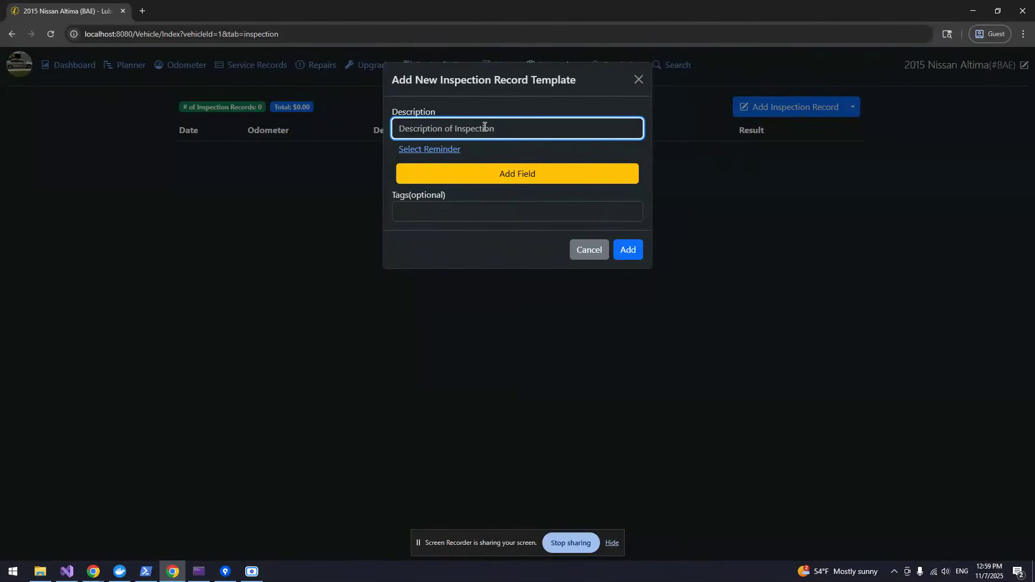
type("Safety Inspection")
left_click(509, 106)
Check the template's recurring reminder list twice, finding none available to link.
left_click(453, 151)
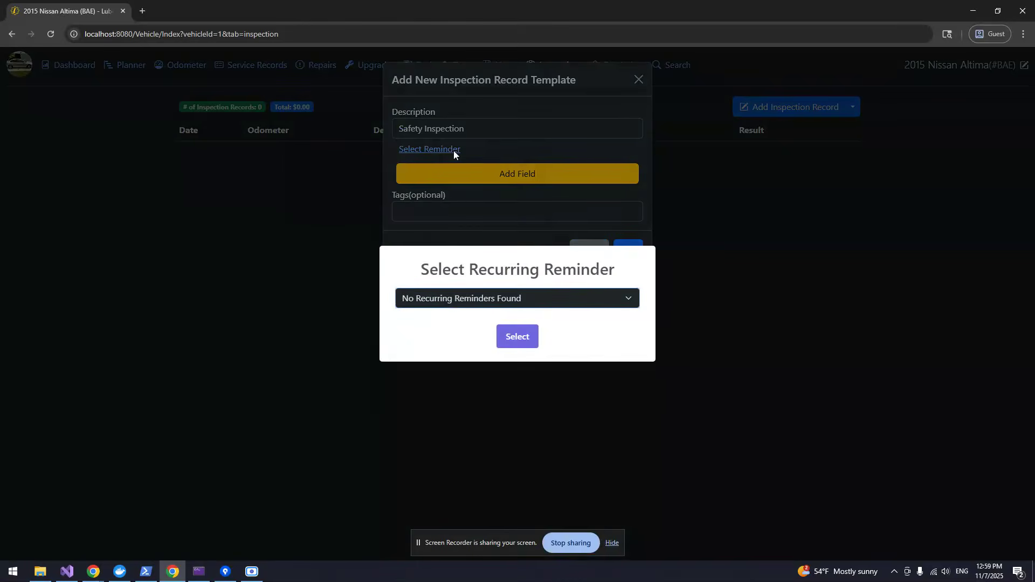
left_click(529, 209)
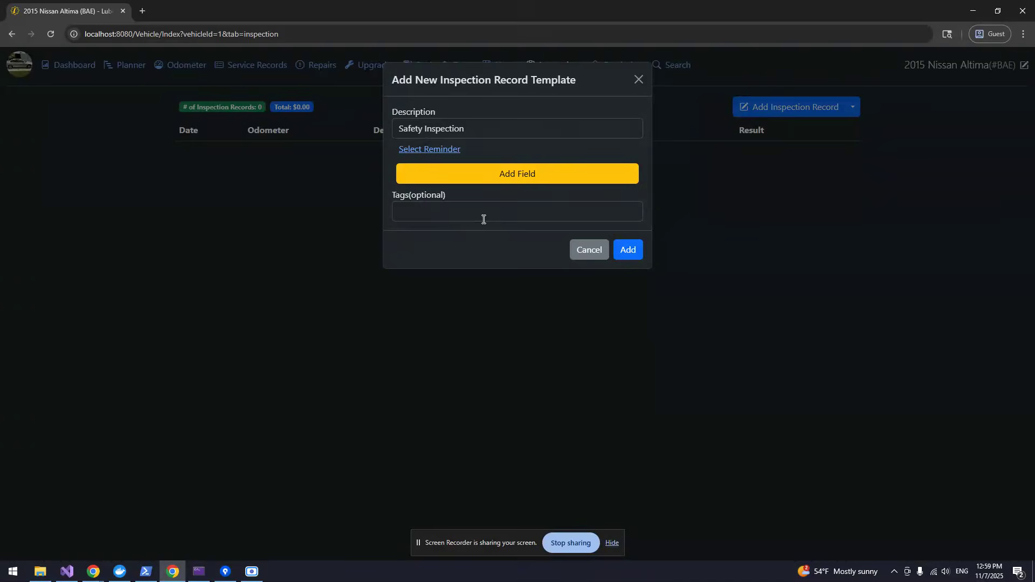
left_click(434, 148)
left_click(491, 153)
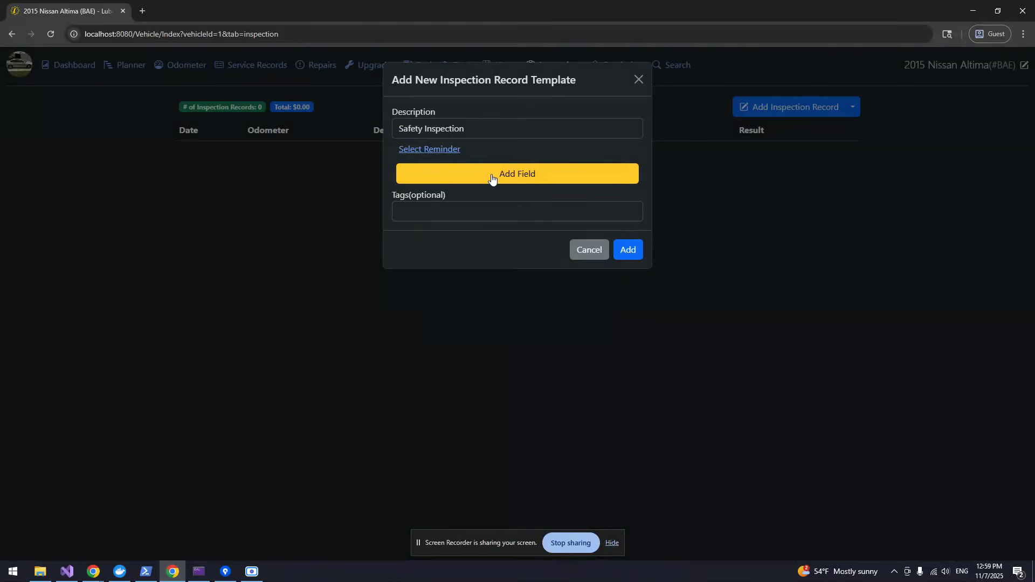
Add a Text field named 'Performed By' and save the Safety Inspection template.
left_click(492, 178)
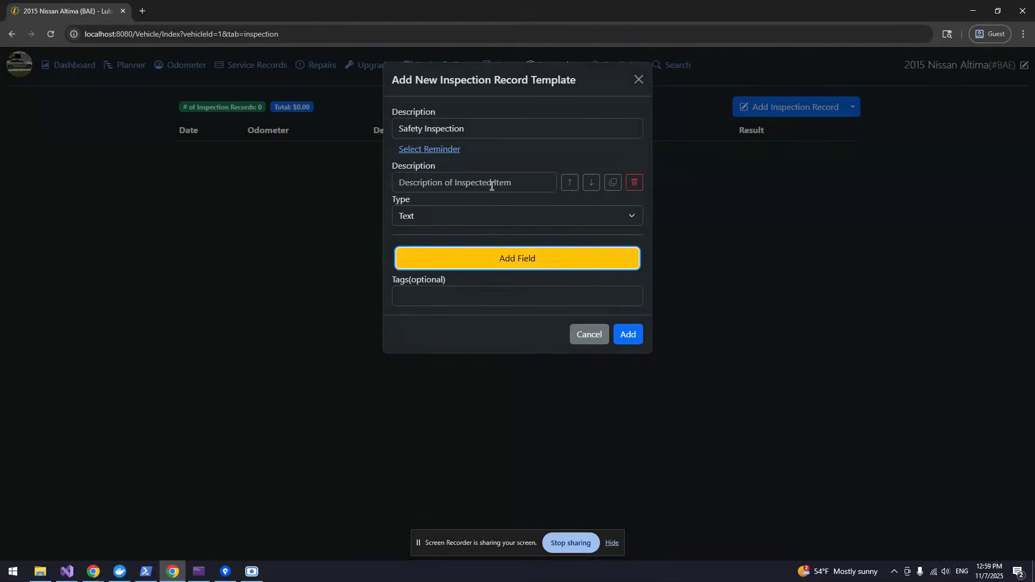
left_click(473, 211)
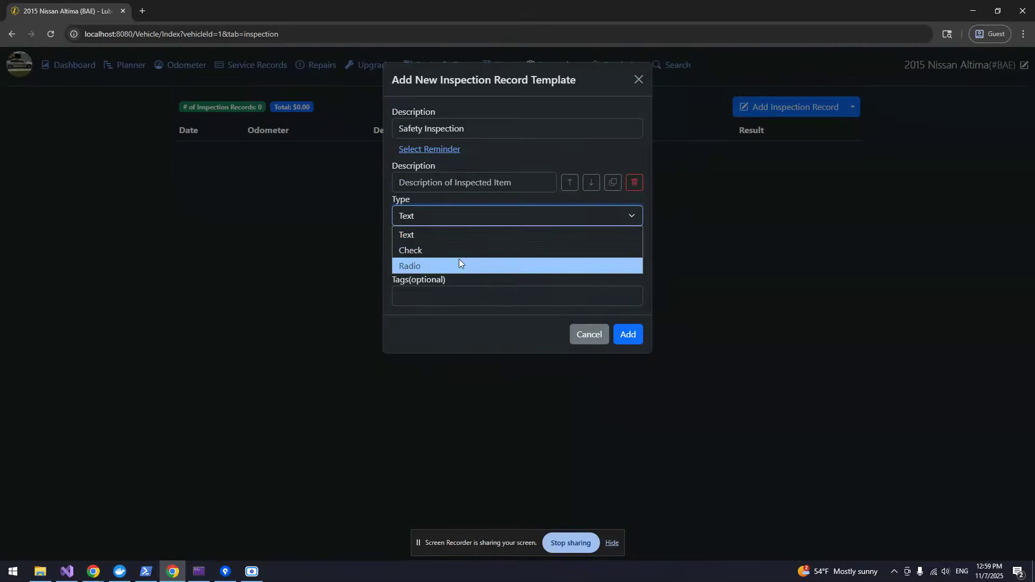
left_click(464, 234)
left_click(458, 181)
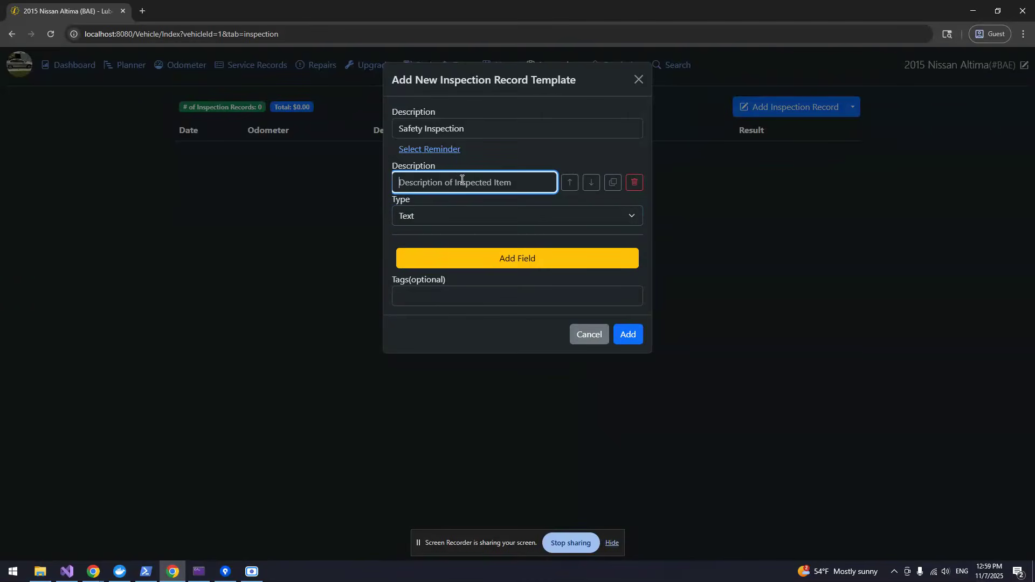
type("Performed By")
left_click(455, 194)
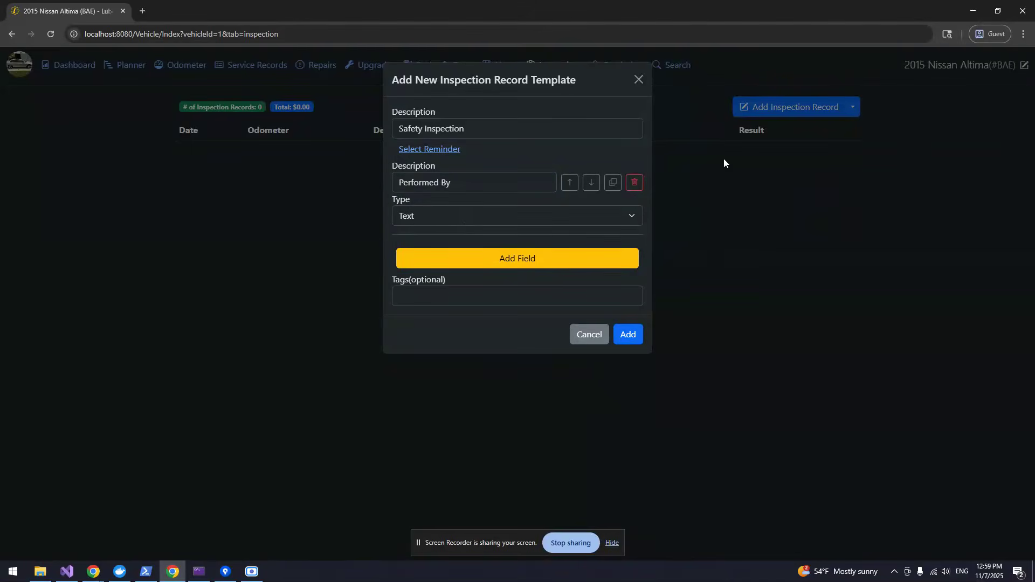
left_click(628, 334)
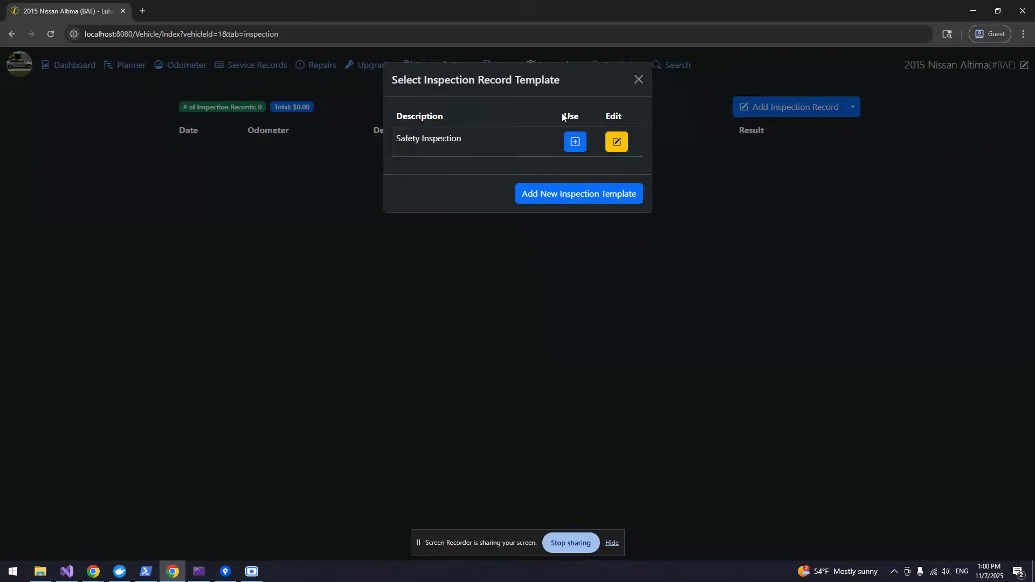
left_click(574, 143)
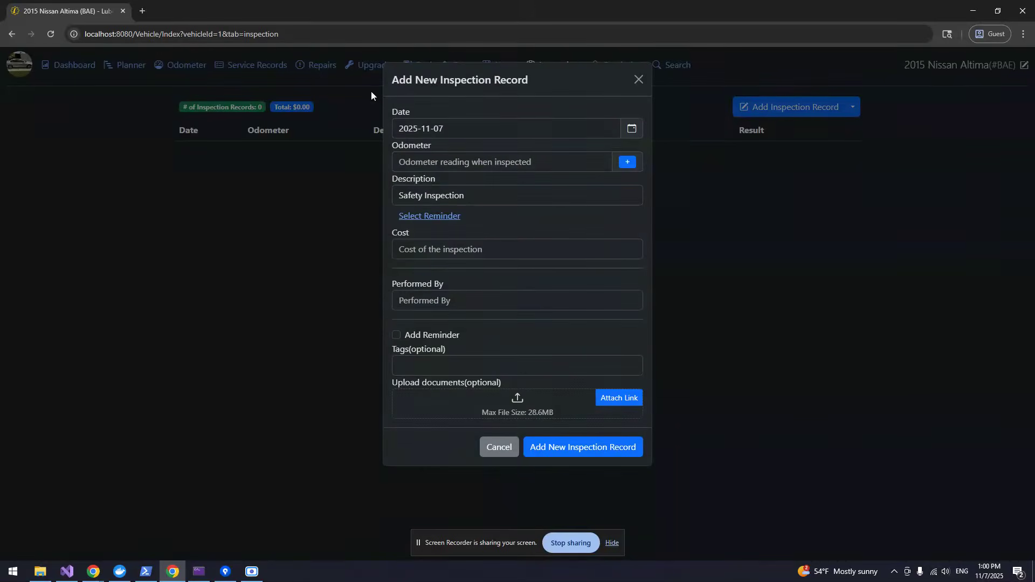
left_click(418, 294)
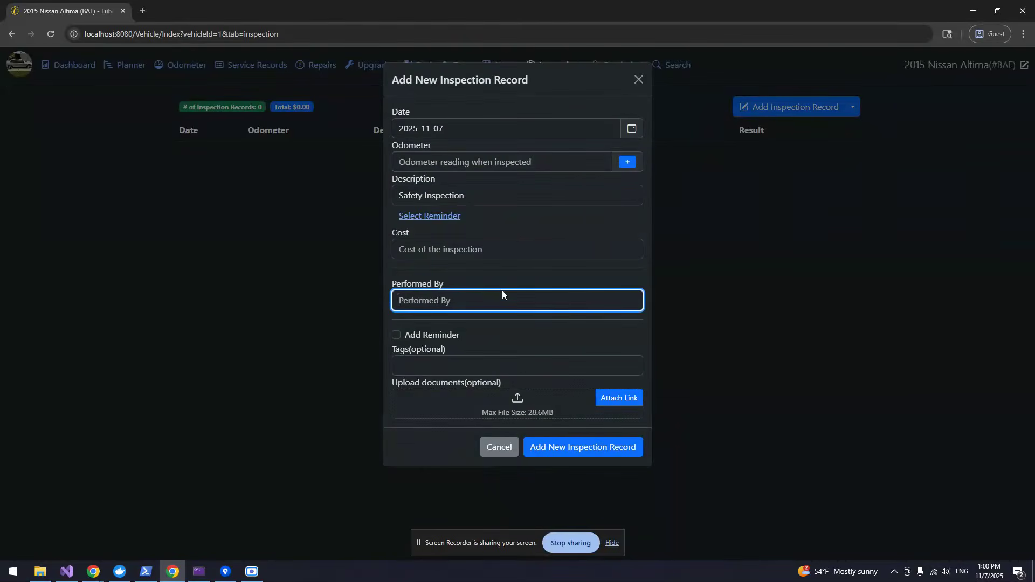
left_click(397, 289)
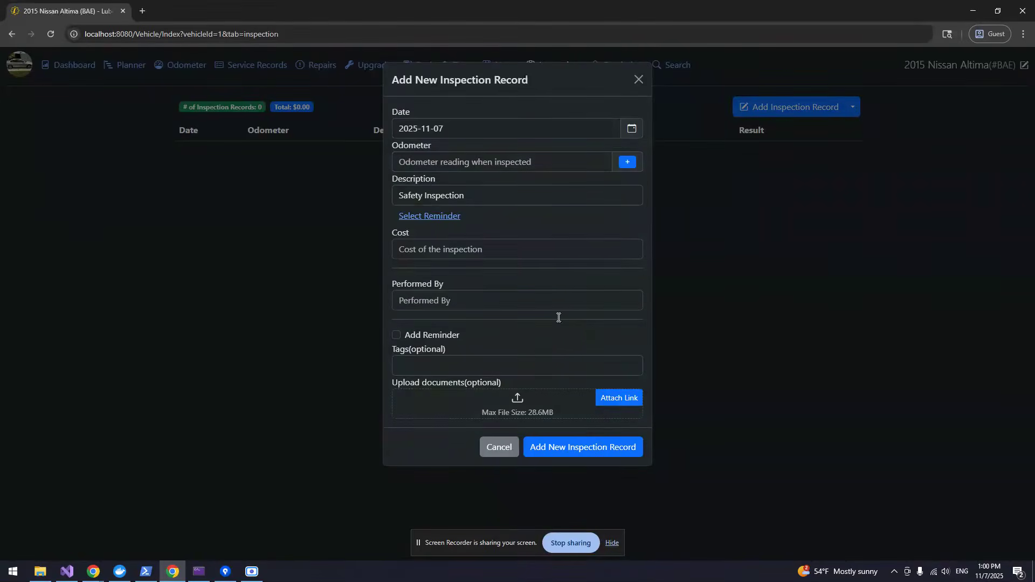
left_click(617, 437)
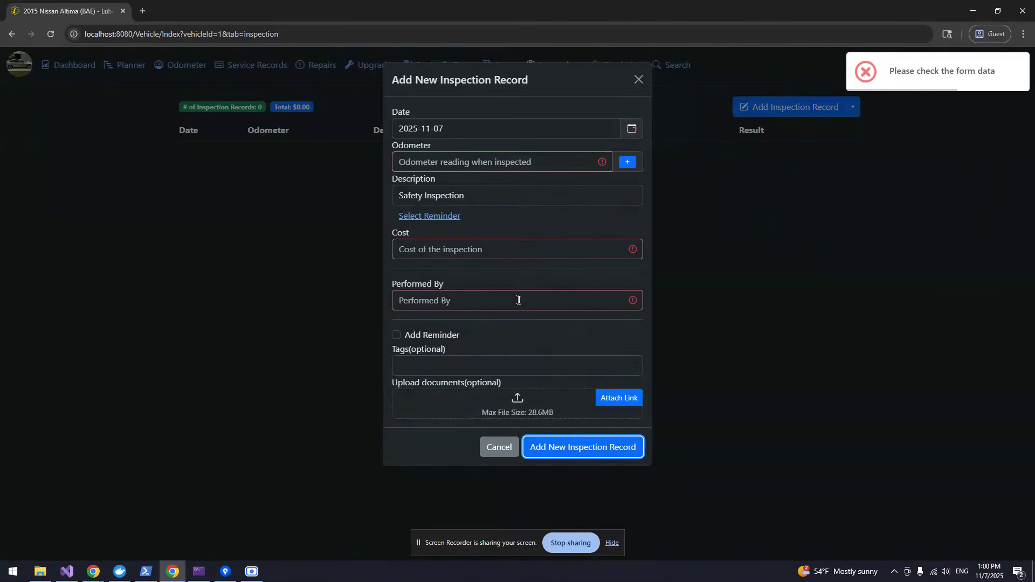
left_click(510, 446)
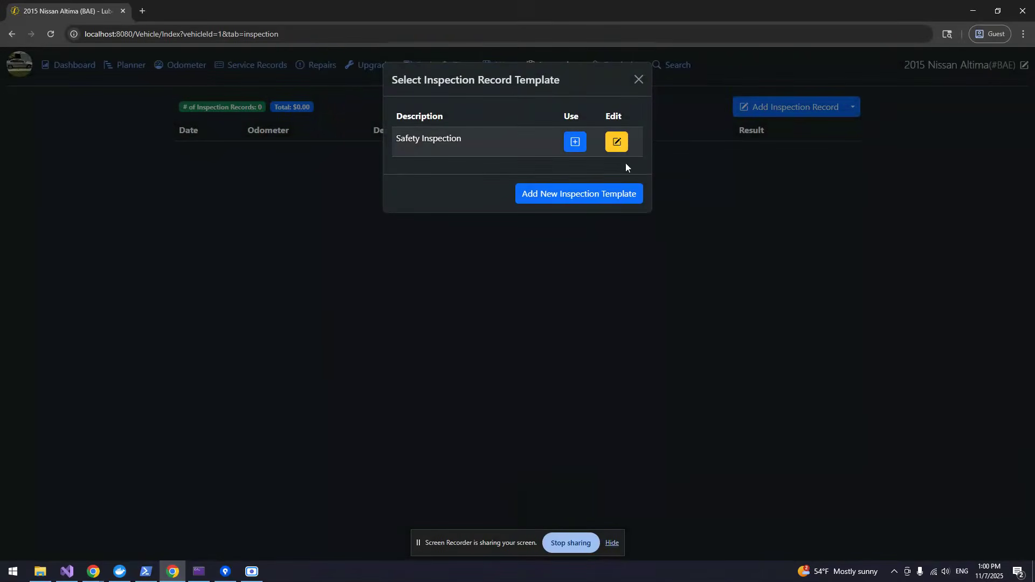
Edit the Safety Inspection template and add a second, Check-type field named 'Exterior Lights'.
left_click(619, 145)
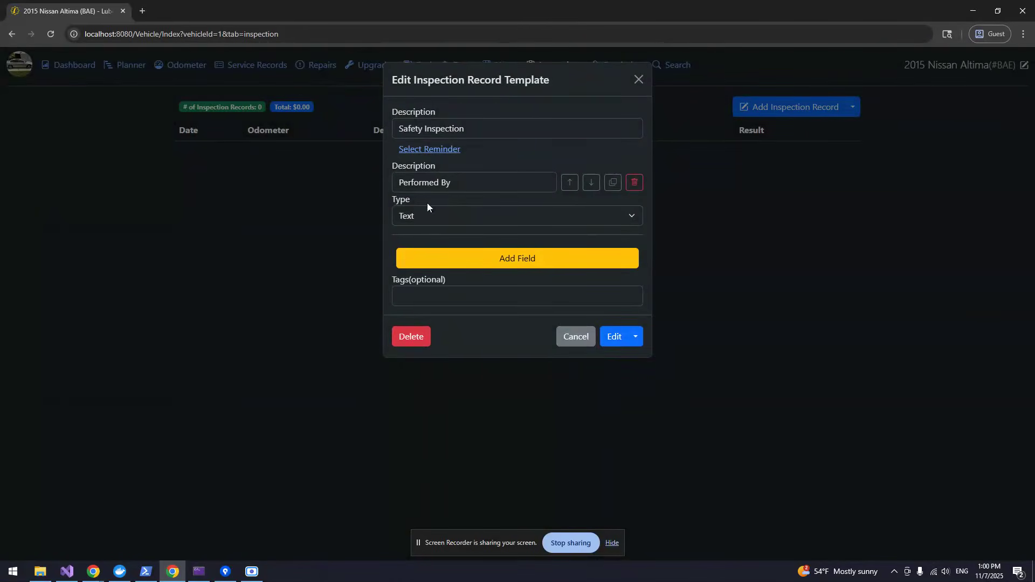
left_click(438, 259)
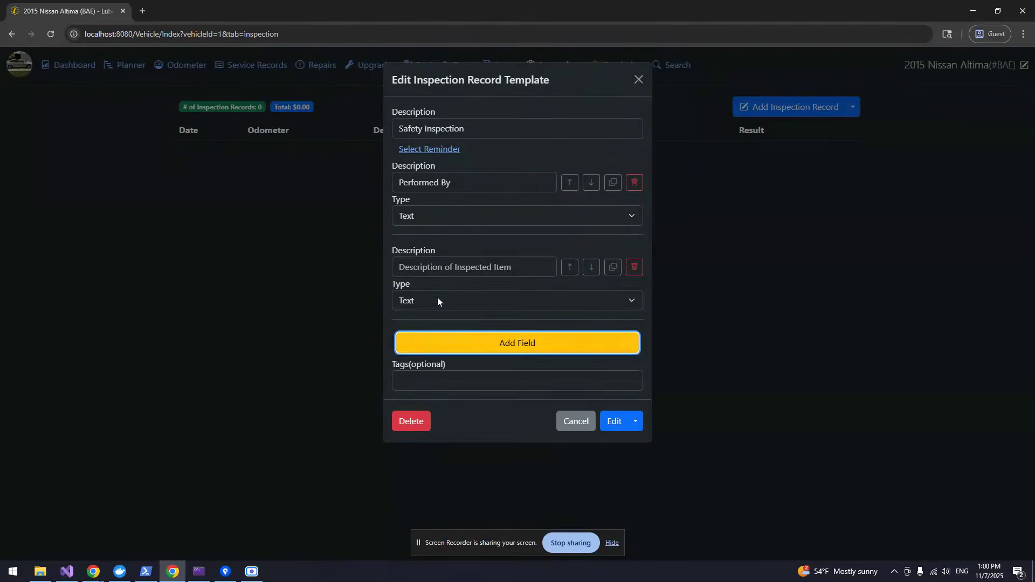
left_click(437, 301)
left_click(439, 333)
left_click(437, 269)
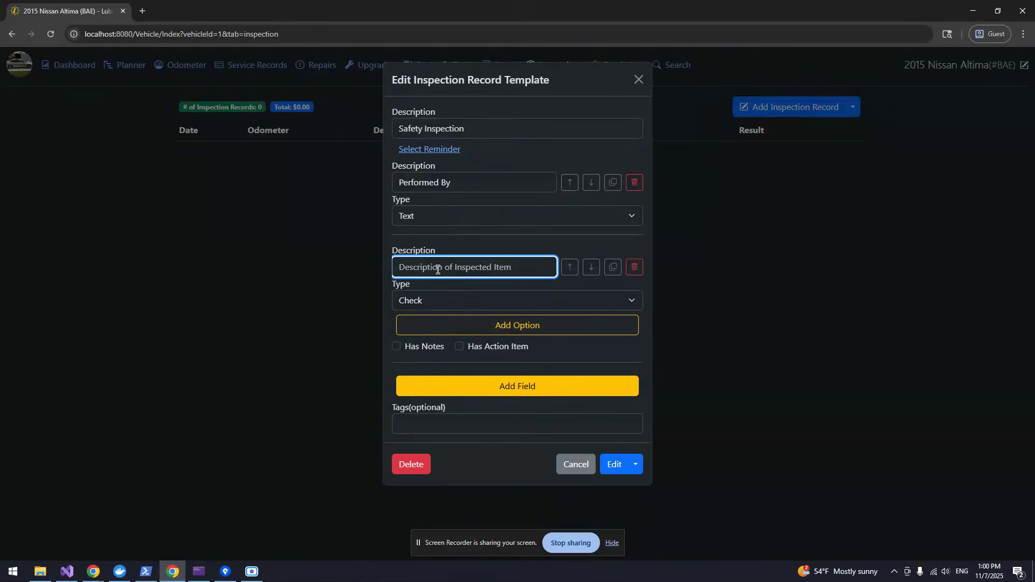
type("Exterior Lights")
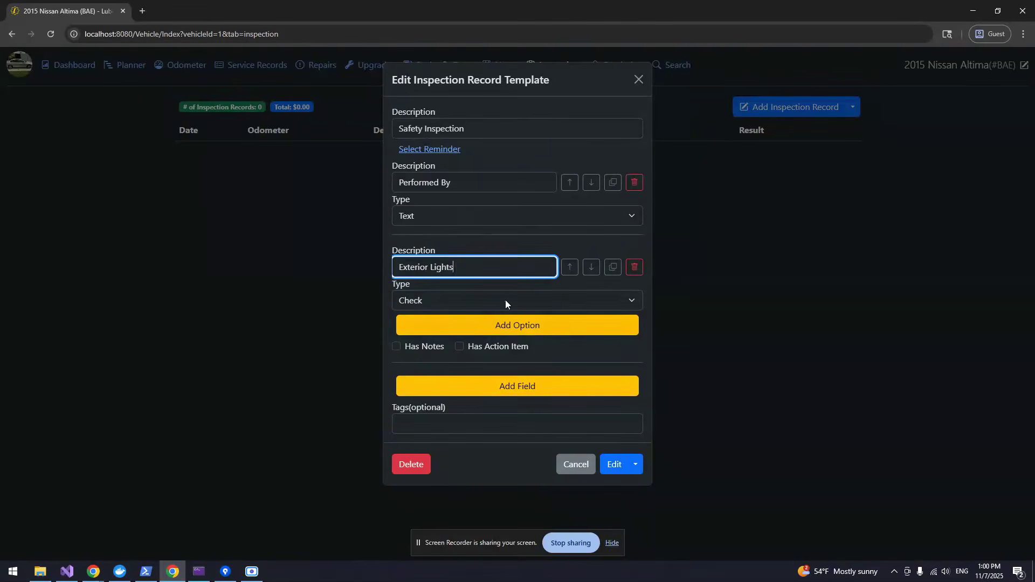
Add four Exterior Lights options: Head lights, Tail lights, Brake lights and Turn signals.
left_click(513, 331)
triple_click(514, 327)
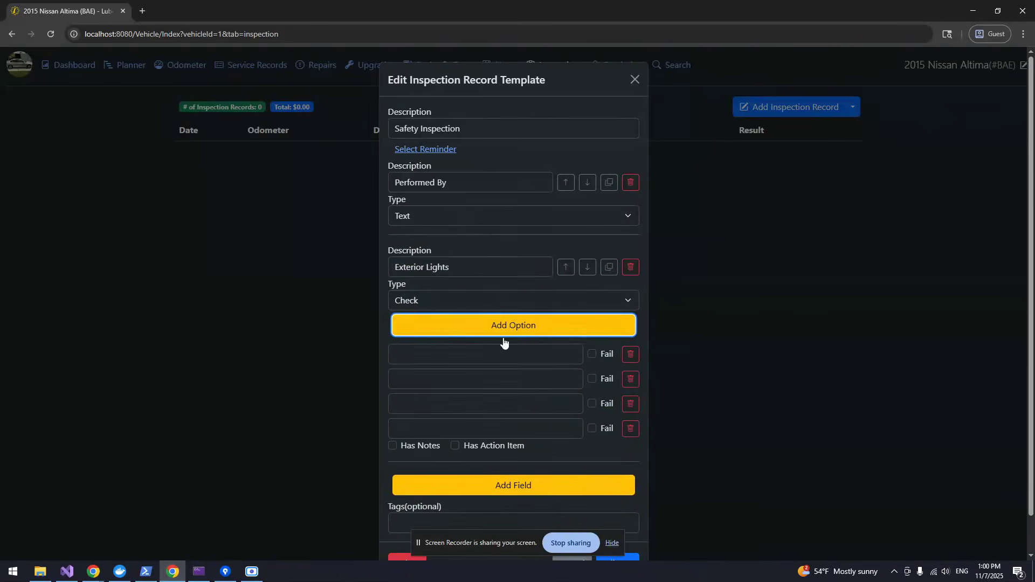
left_click(505, 351)
type("Head lights")
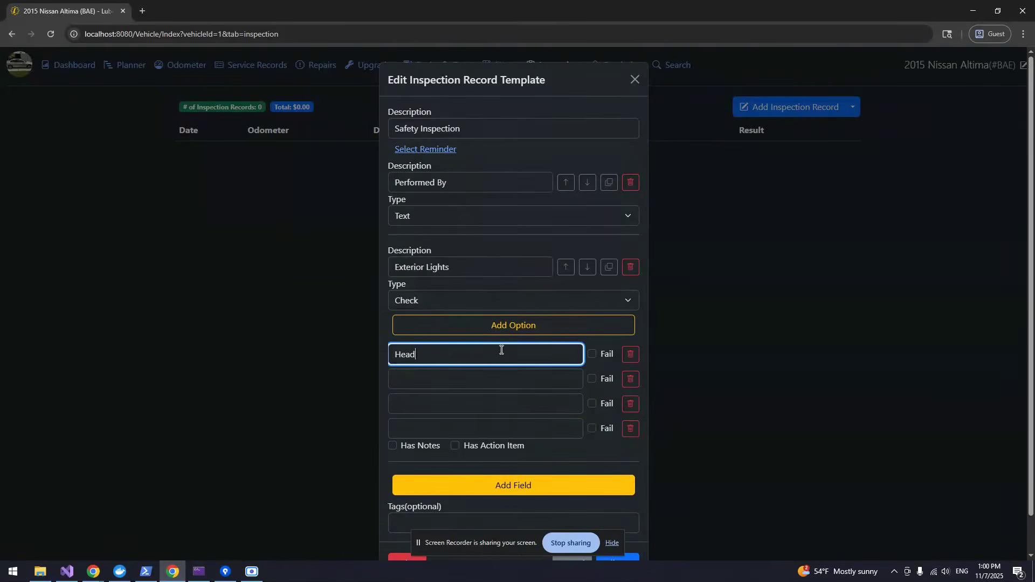
key("Tab")
key("Tab")
key("Tab")
type("Tail lights")
key("Tab")
key("Tab")
key("Tab")
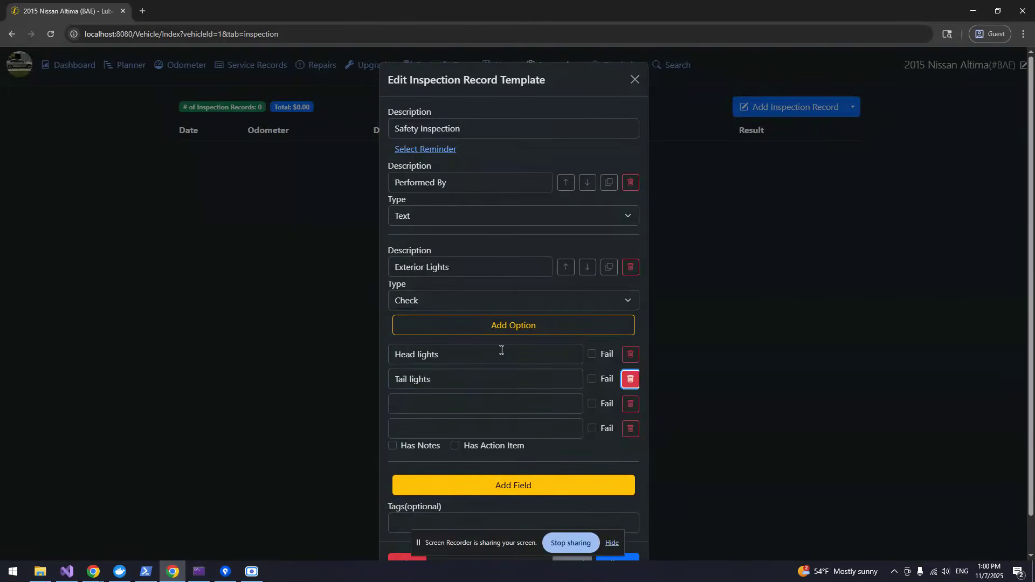
type("Brake lights")
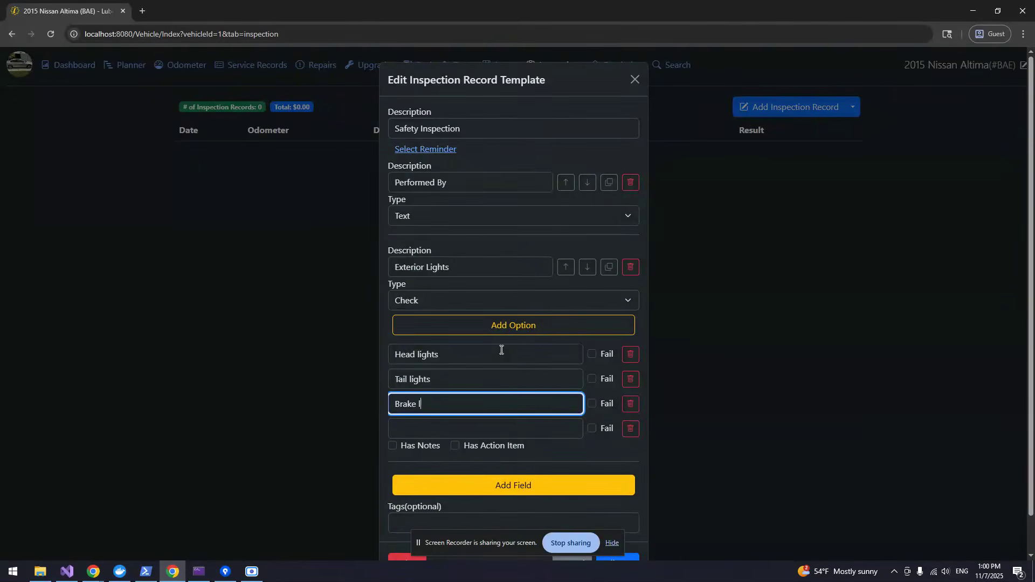
key("Tab")
key("Tab")
key("Tab")
type("Turn signals")
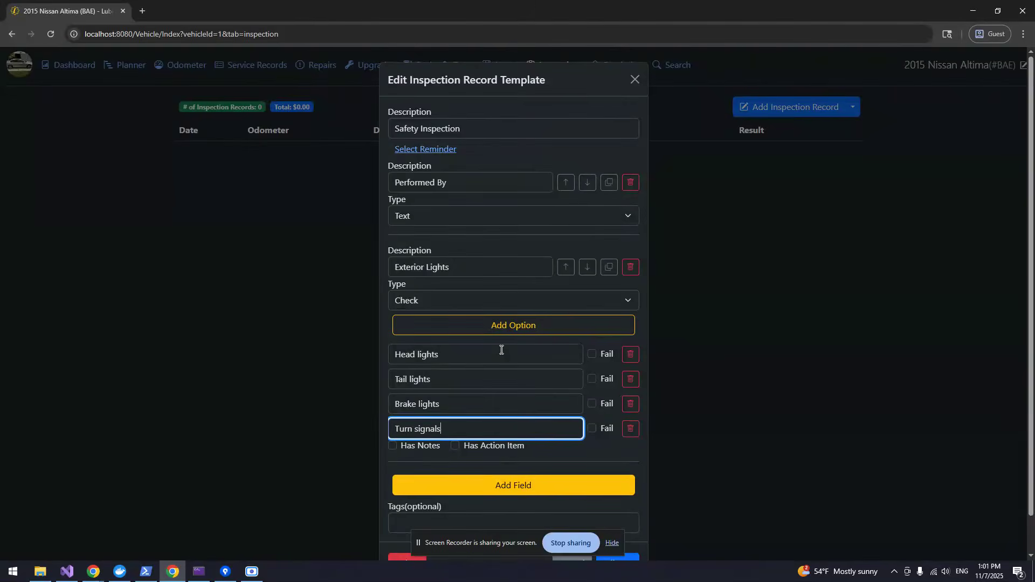
left_click(516, 338)
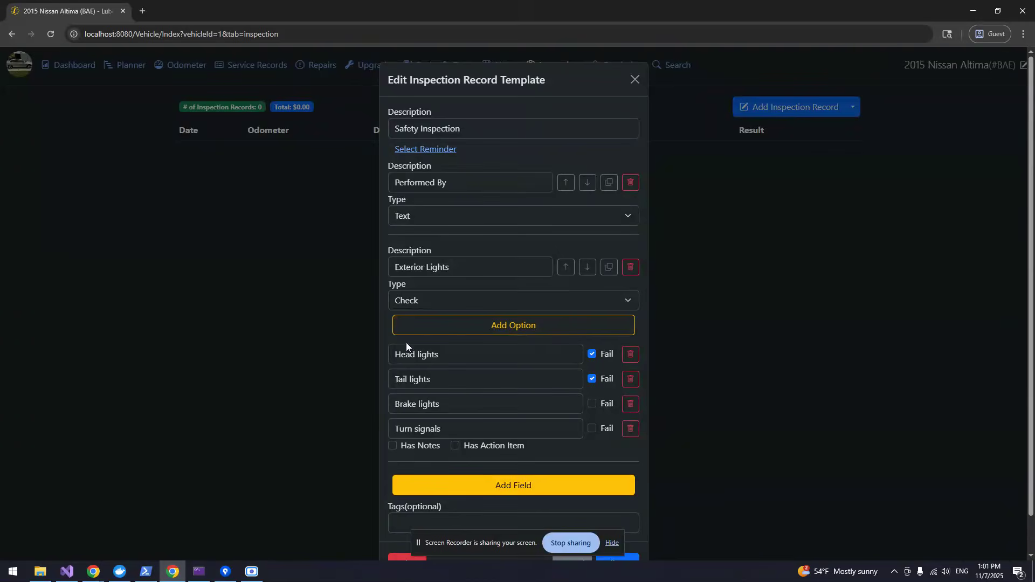
Flag the light options as Fail and save the updated template.
left_click(604, 405)
left_click(607, 429)
left_click(479, 402)
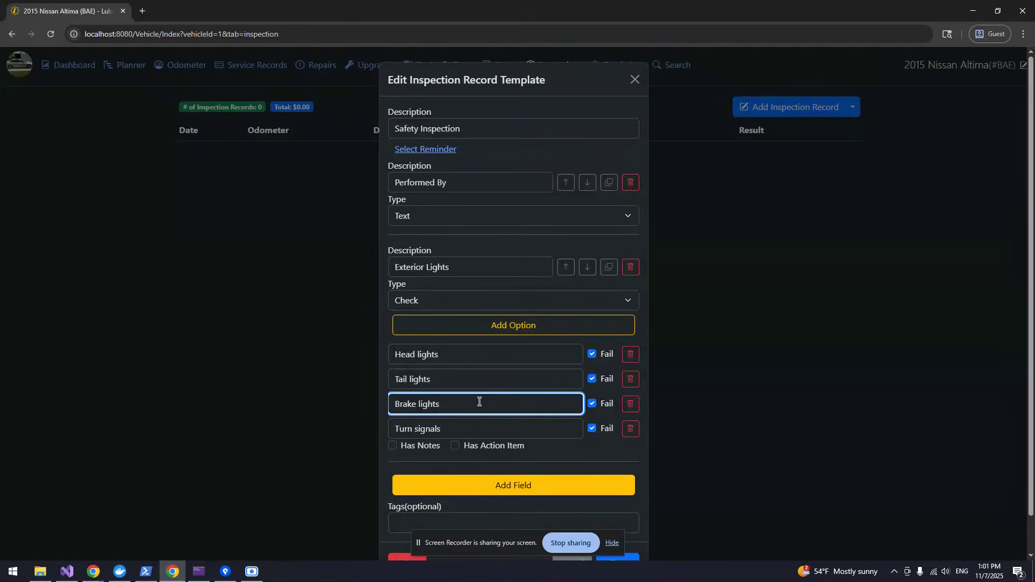
scroll(483, 402, "down", 1)
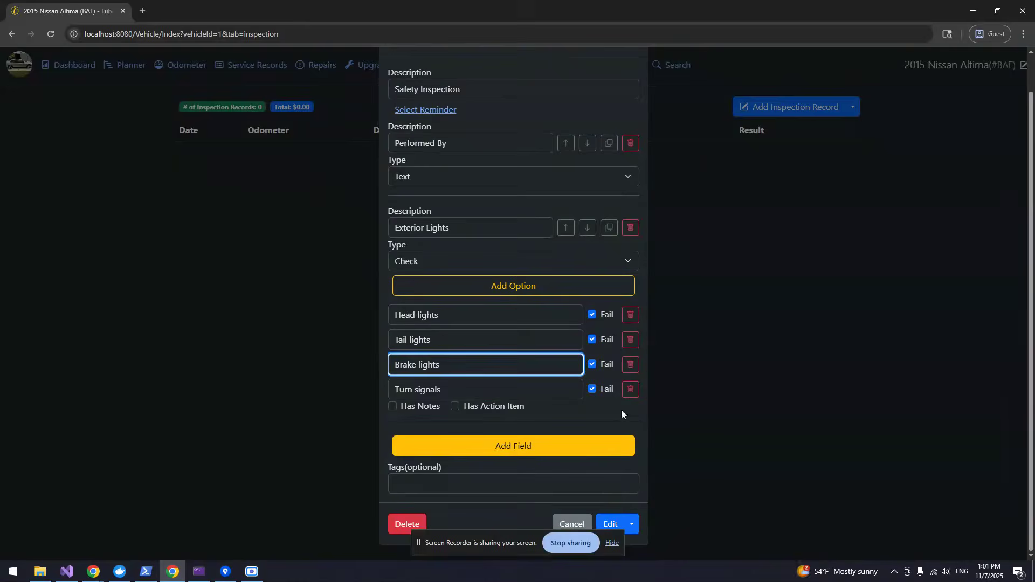
left_click(607, 519)
Start a record from the Safety Inspection template and test-toggle its four Exterior Lights checkboxes.
left_click(573, 139)
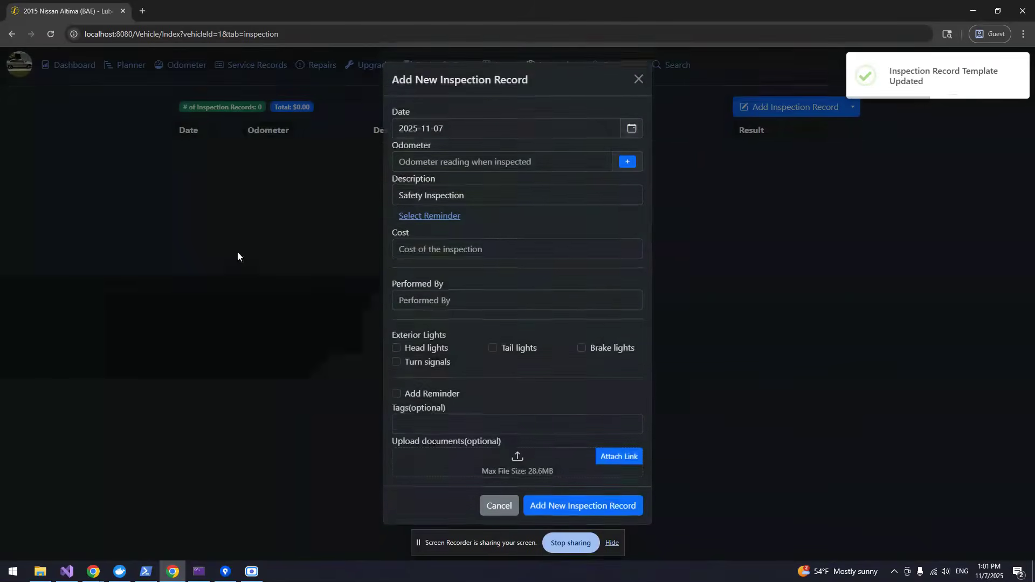
left_click(435, 348)
left_click(432, 363)
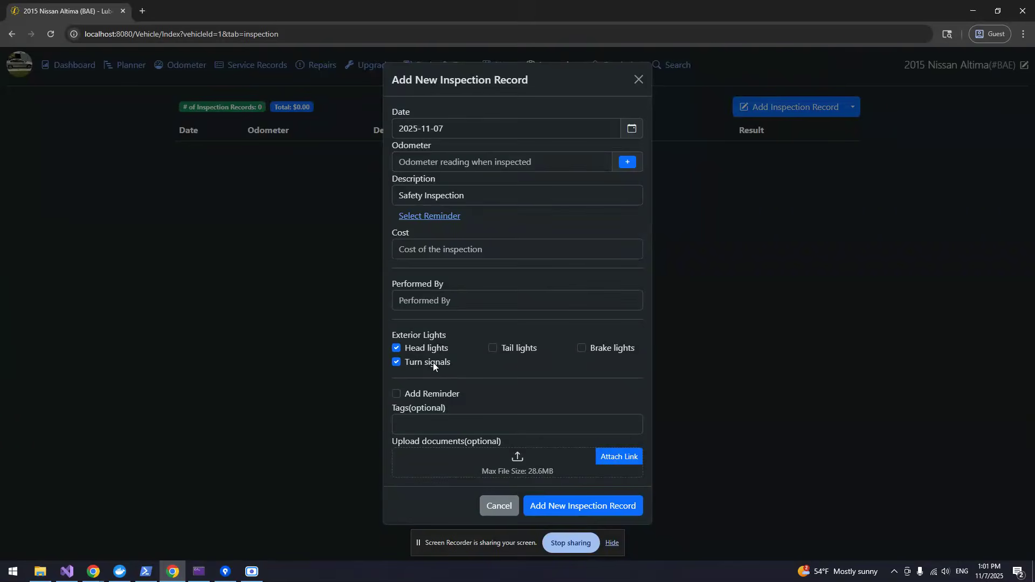
left_click(612, 348)
left_click(526, 348)
left_click(429, 348)
left_click(434, 362)
Discard the test record and add a 'Parking light' option to the template's Exterior Lights check.
left_click(497, 506)
left_click(615, 142)
scroll(540, 264, "down", 2)
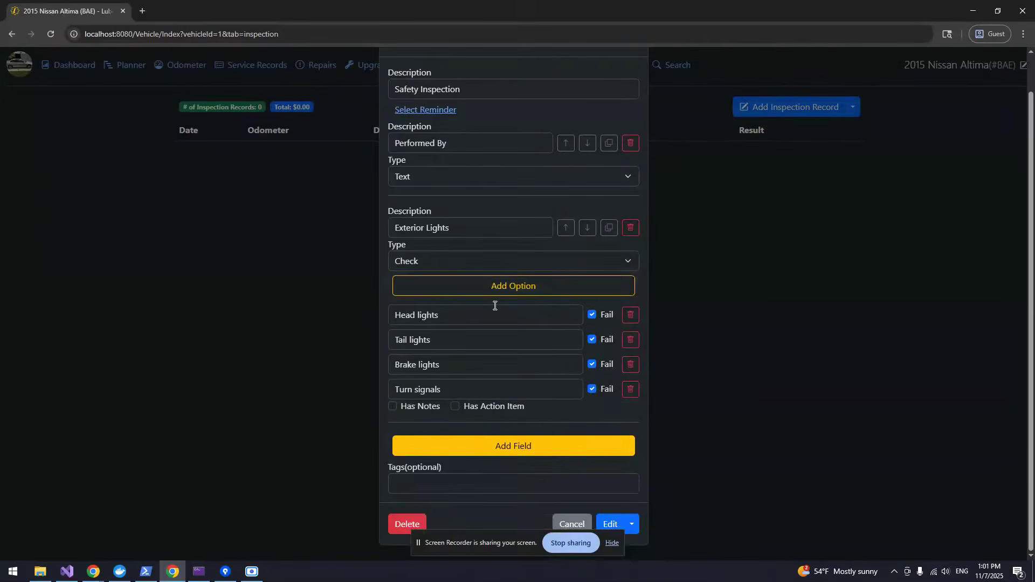
left_click(509, 286)
left_click(485, 418)
type("Parking light")
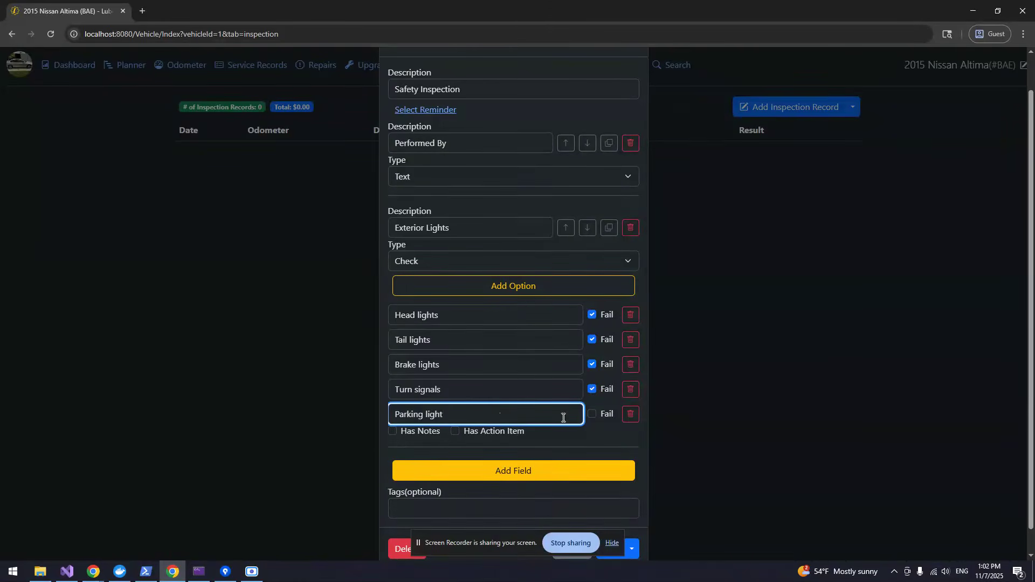
left_click(606, 449)
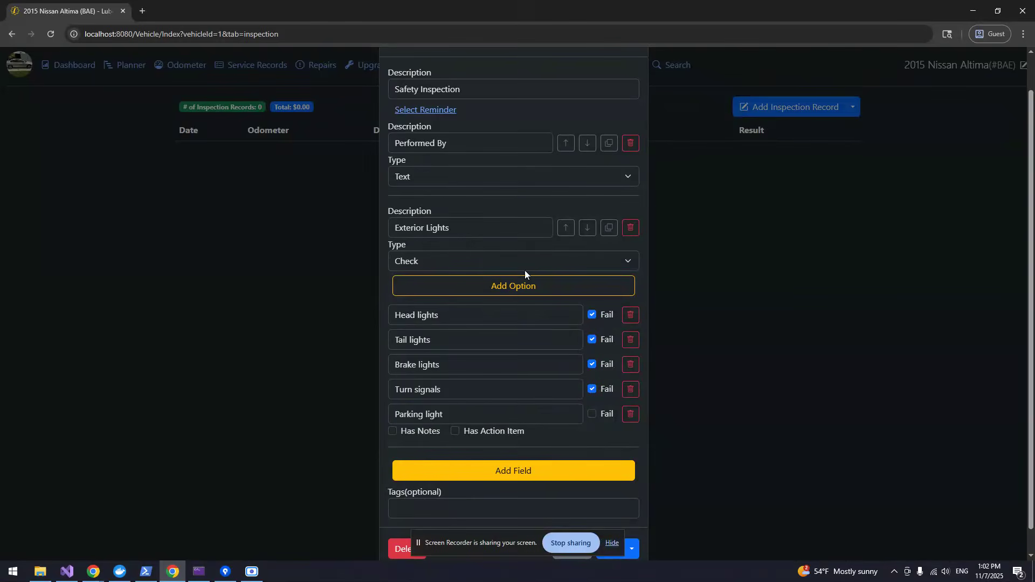
Leave Parking light unflagged, enable Has Notes on Exterior Lights, save, and start a new record.
left_click(436, 413)
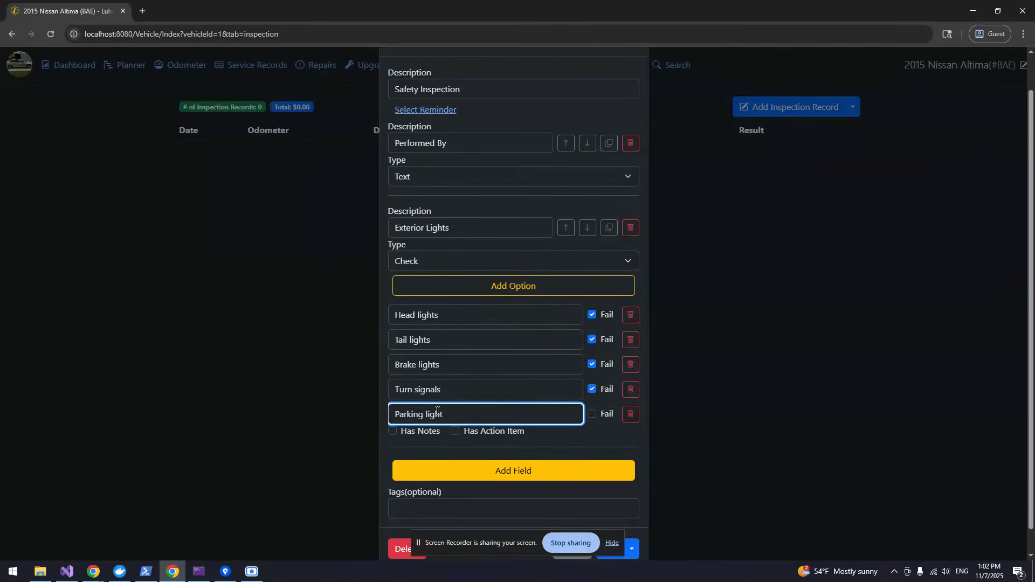
left_click(464, 324)
left_click(459, 341)
left_click(458, 363)
left_click(455, 390)
left_click(449, 413)
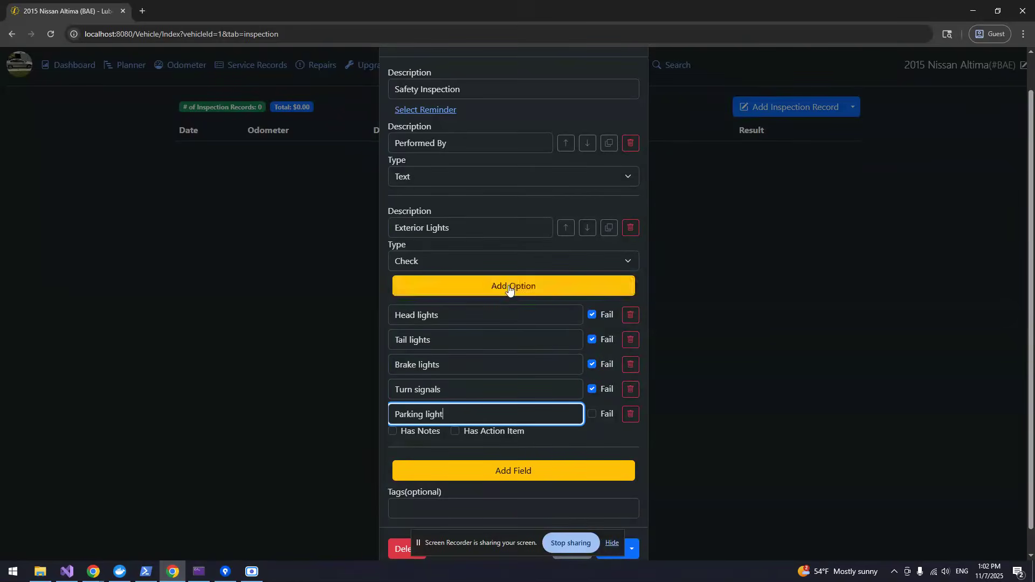
scroll(568, 363, "down", 1)
left_click(420, 408)
left_click(393, 407)
left_click(604, 523)
left_click(573, 139)
Type '# BLA BLA BLA' in the record's Notes, preview it as markdown, then discard the record.
scroll(511, 406, "down", 2)
left_click(526, 352)
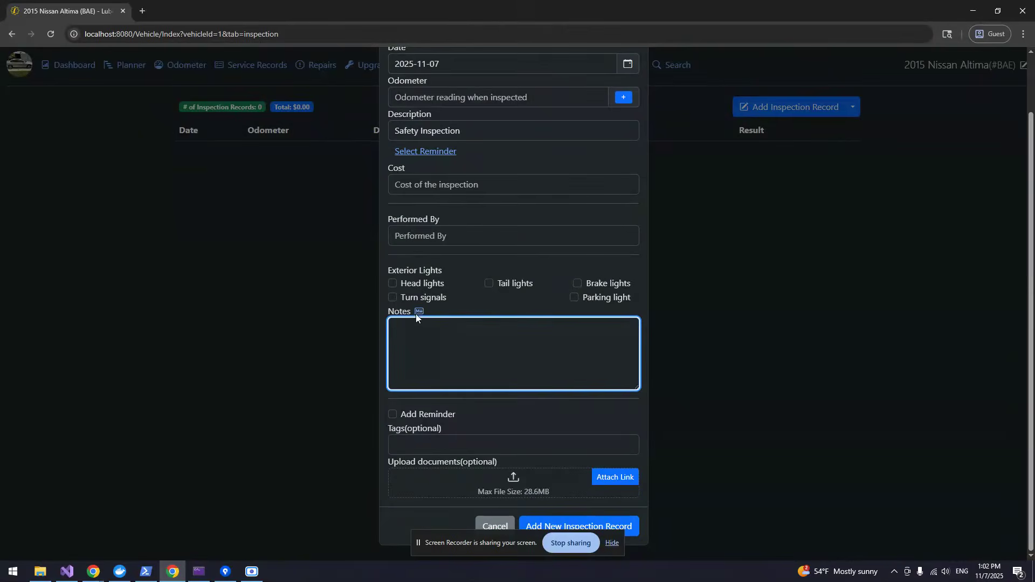
type("# BLA BLA BLA")
left_click(419, 311)
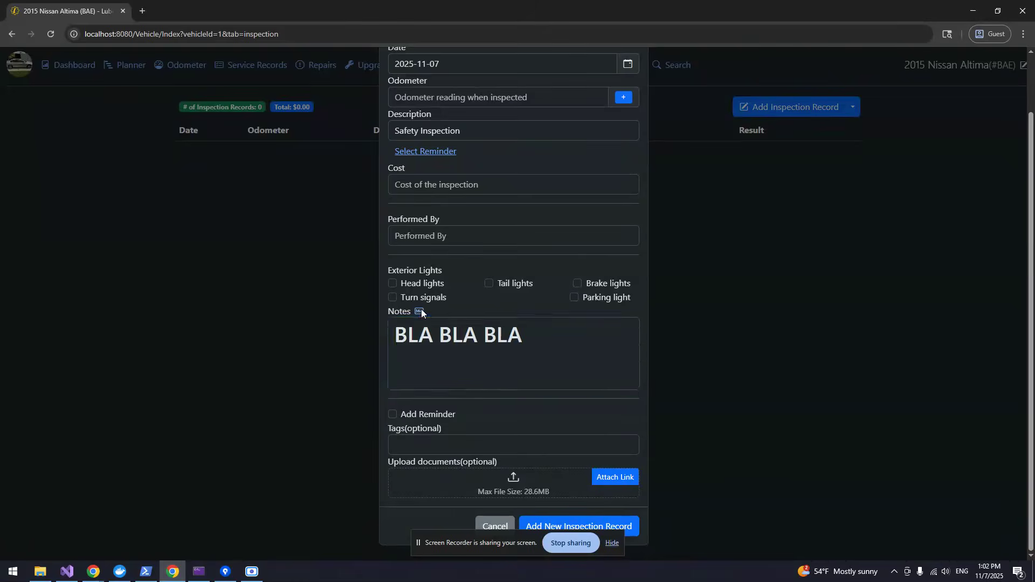
left_click(421, 310)
left_click(501, 519)
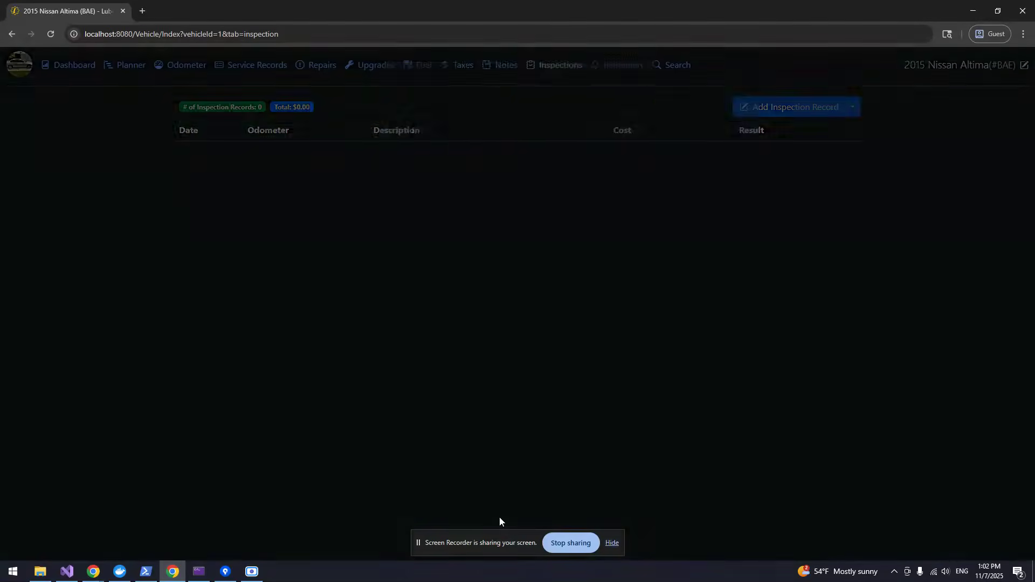
left_click(615, 140)
Add a new Radio-type field named 'Front Tires' to the template.
scroll(540, 416, "down", 1)
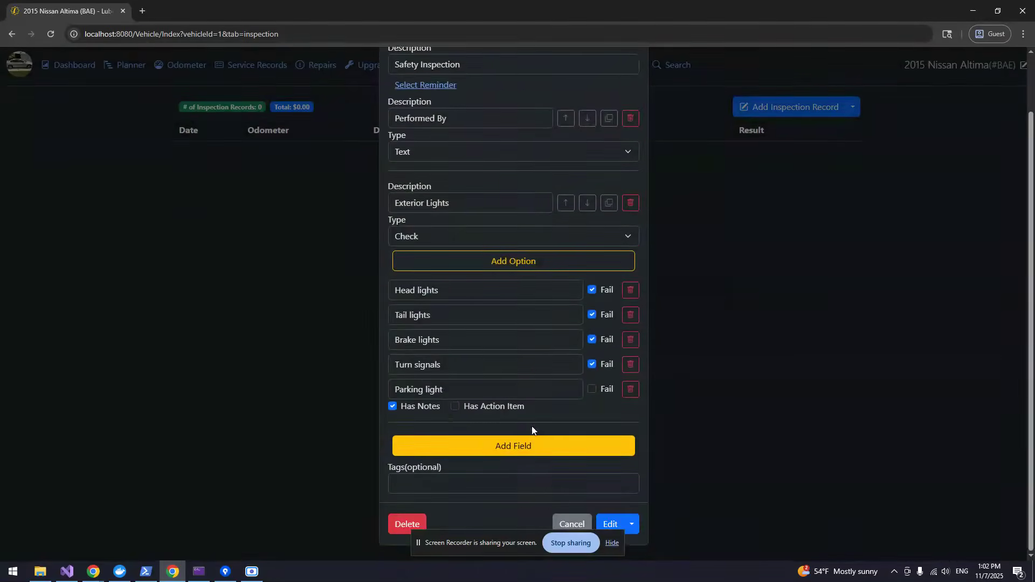
left_click(454, 438)
scroll(454, 438, "down", 1)
left_click(444, 374)
left_click(451, 404)
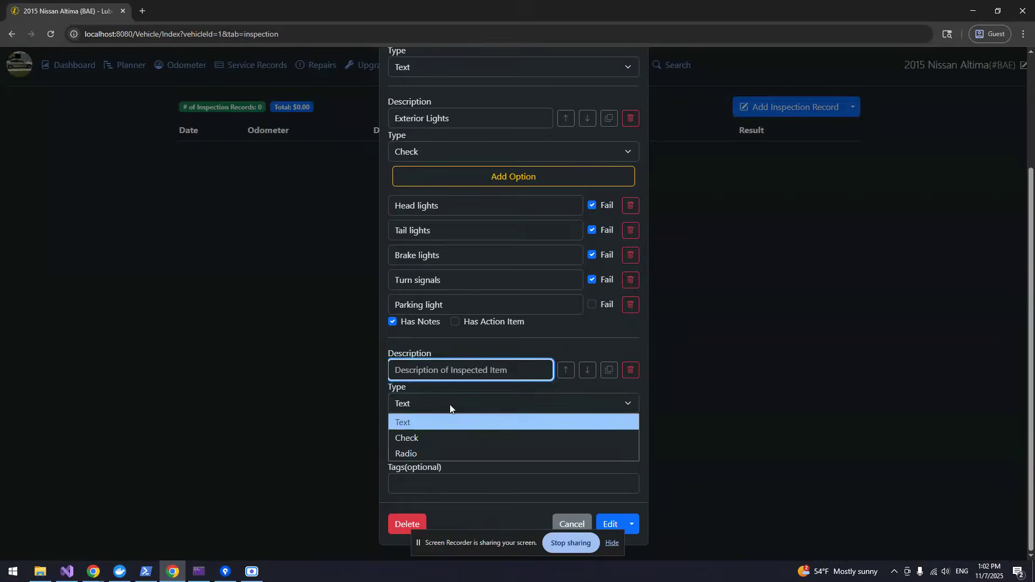
left_click(431, 448)
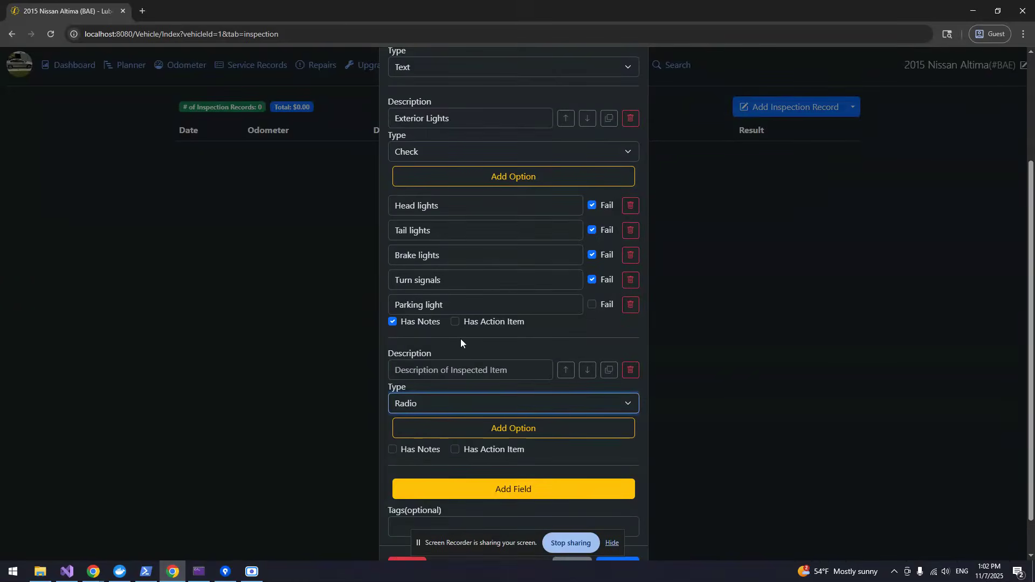
left_click(454, 364)
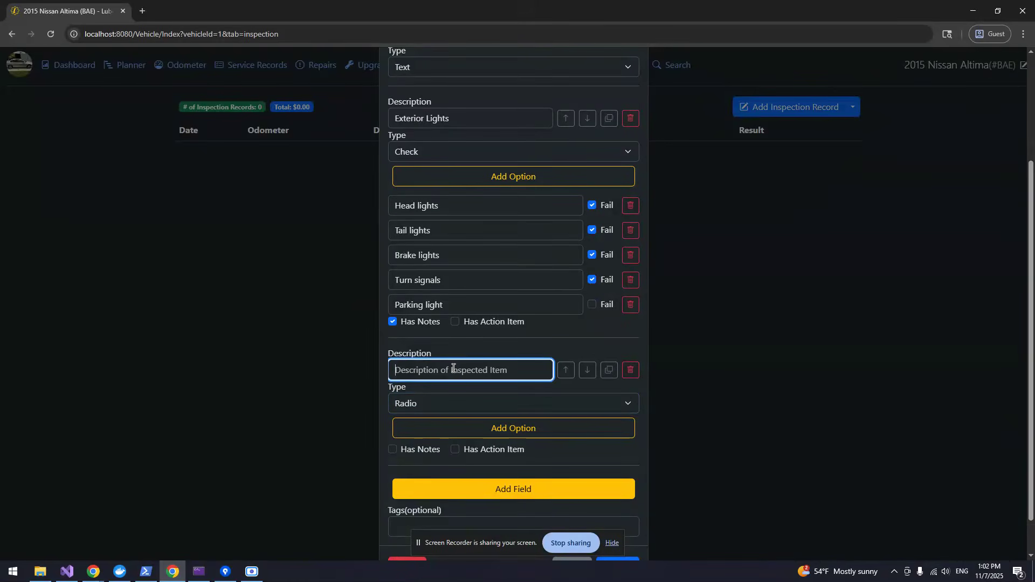
type("Front Tires")
Give Front Tires three options: Good, Fair and Bad.
left_click(456, 428)
left_click(455, 428)
left_click(455, 428)
scroll(417, 327, "down", 2)
left_click(446, 337)
type("Good")
key("Tab")
type("Fair")
key("Tab")
type("Bad")
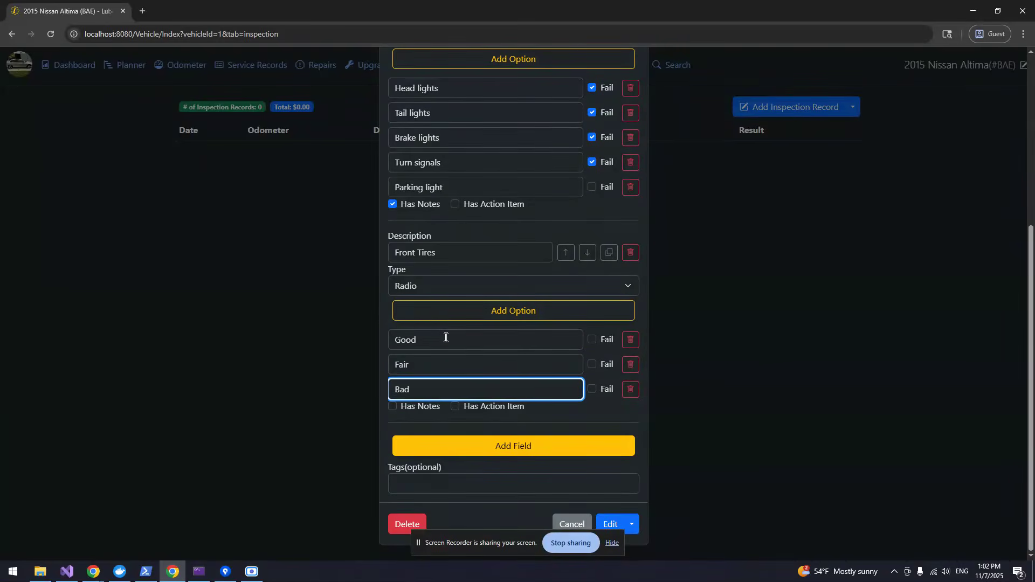
Flag the Bad option as Fail and enable action items for Front Tires.
left_click(522, 340)
left_click(384, 365)
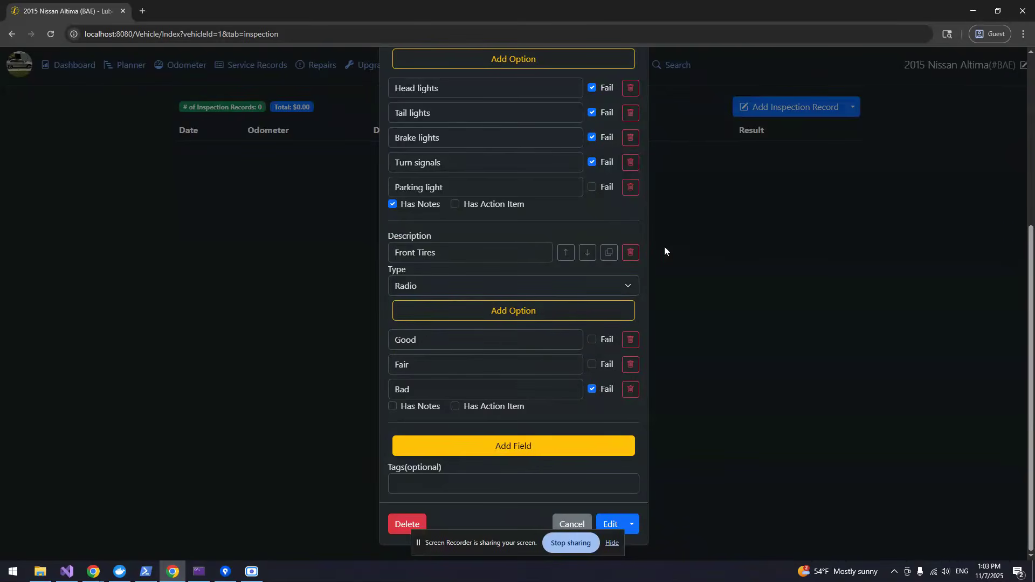
left_click(542, 393)
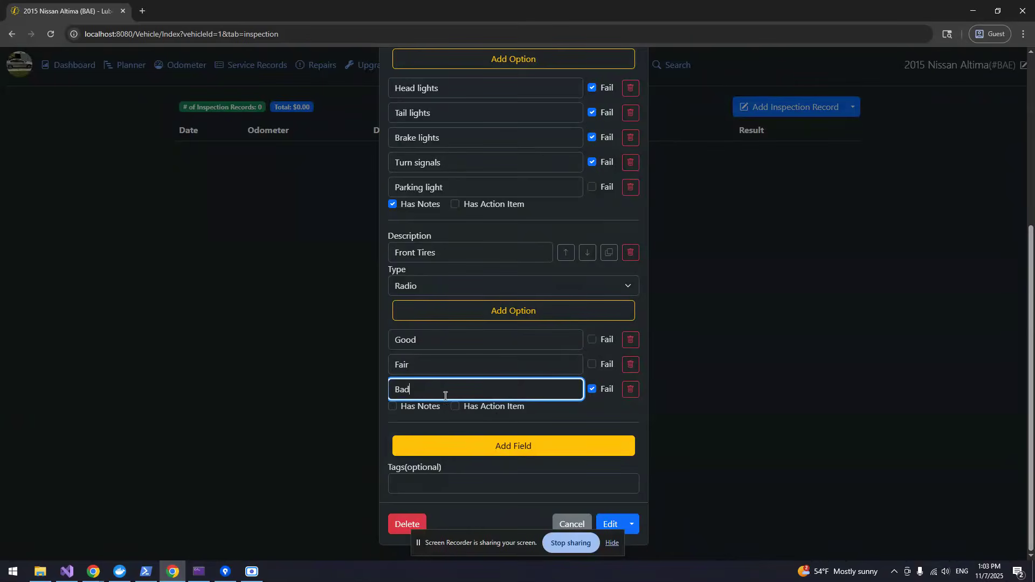
left_click(412, 253)
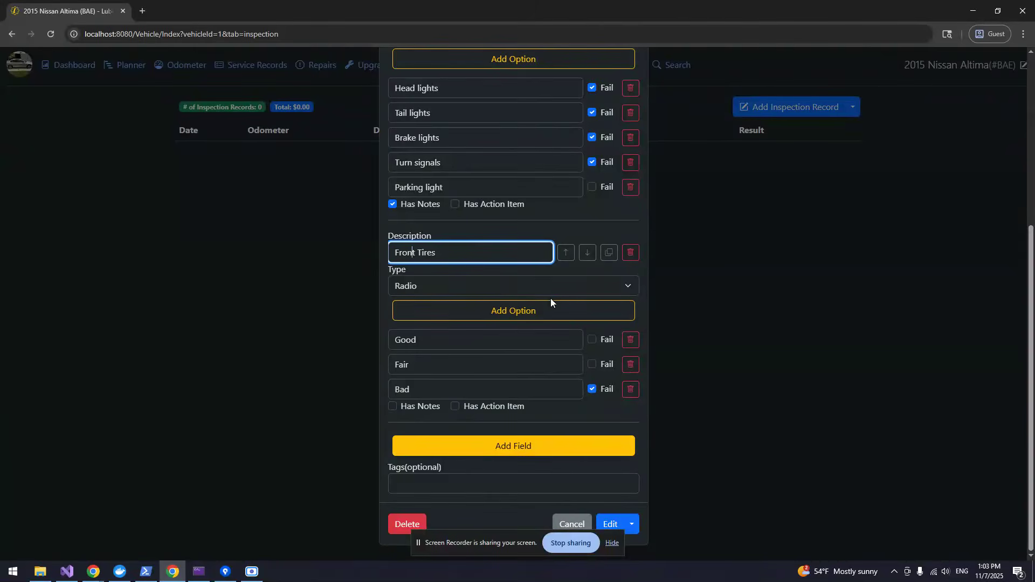
left_click(503, 408)
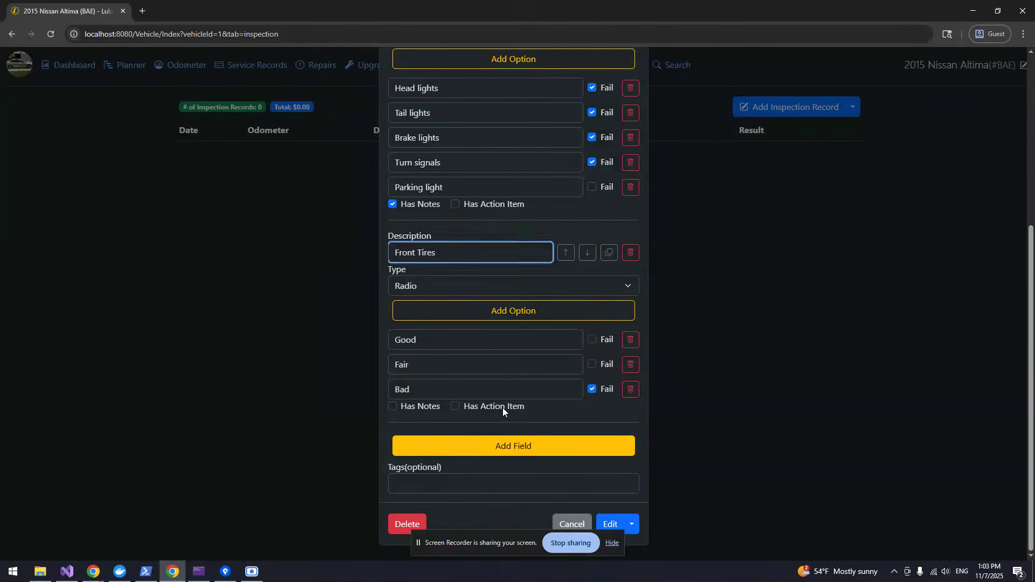
scroll(502, 406, "down", 2)
Add a Critical-priority Service action item 'Replace Front Tires' to the Front Tires check.
left_click(431, 338)
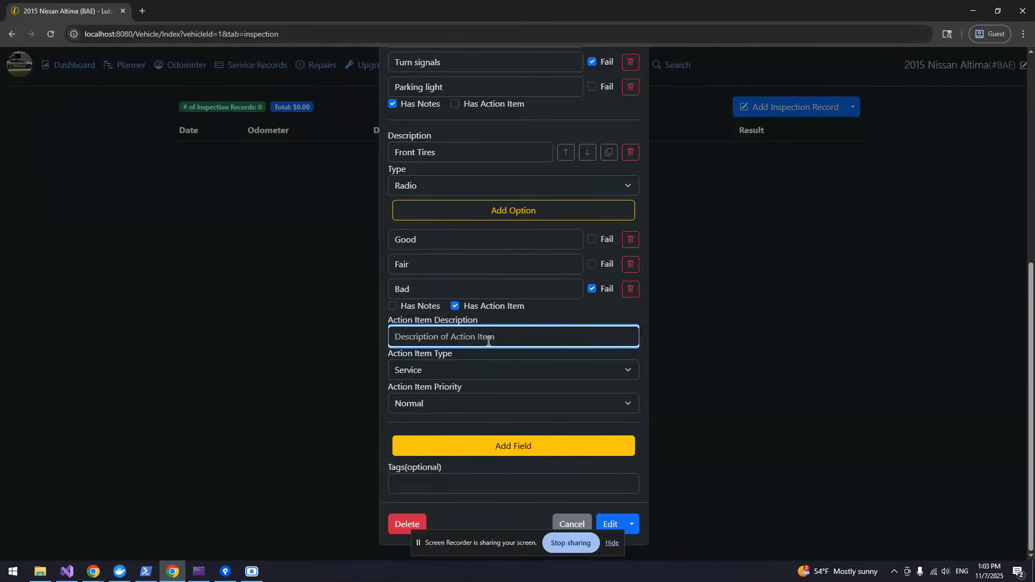
type("Replace Front Tires")
left_click(474, 368)
left_click(477, 373)
left_click(477, 368)
left_click(478, 369)
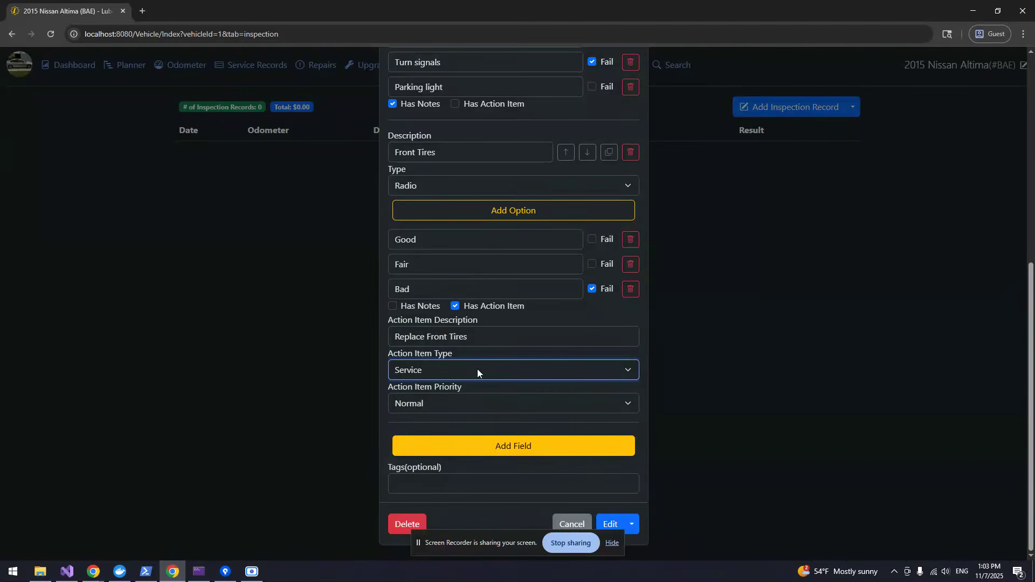
left_click(475, 399)
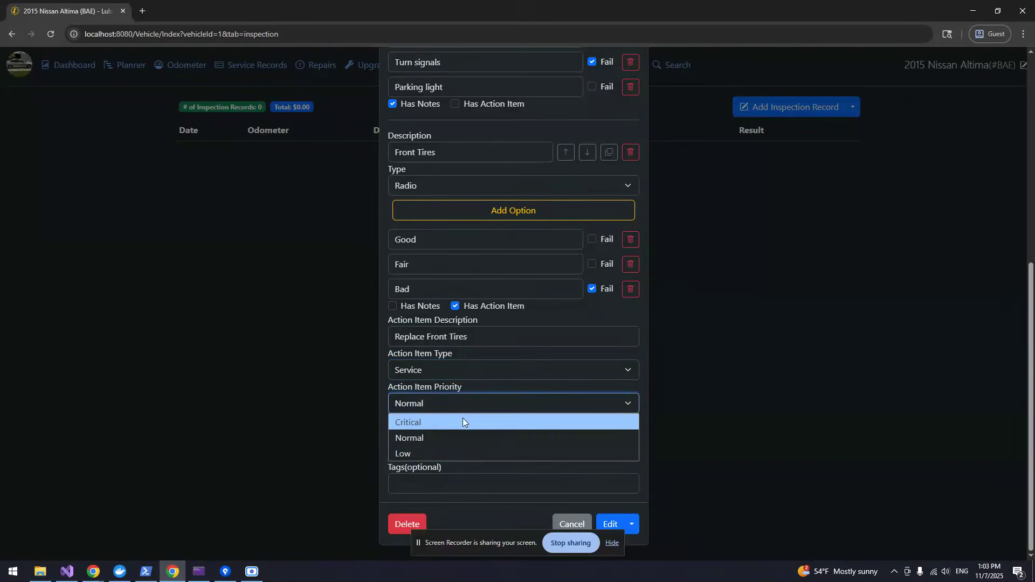
left_click(462, 420)
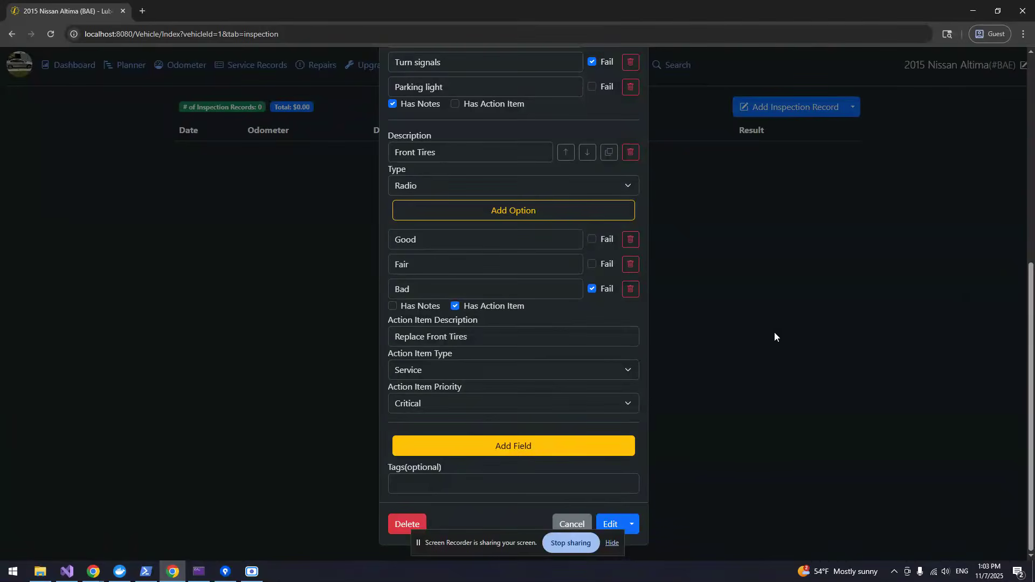
Tag the template 'safety' and 'inspection' and save it.
scroll(474, 426, "up", 5)
scroll(431, 464, "down", 5)
type("safety")
key("Return")
type("inspection")
key("Return")
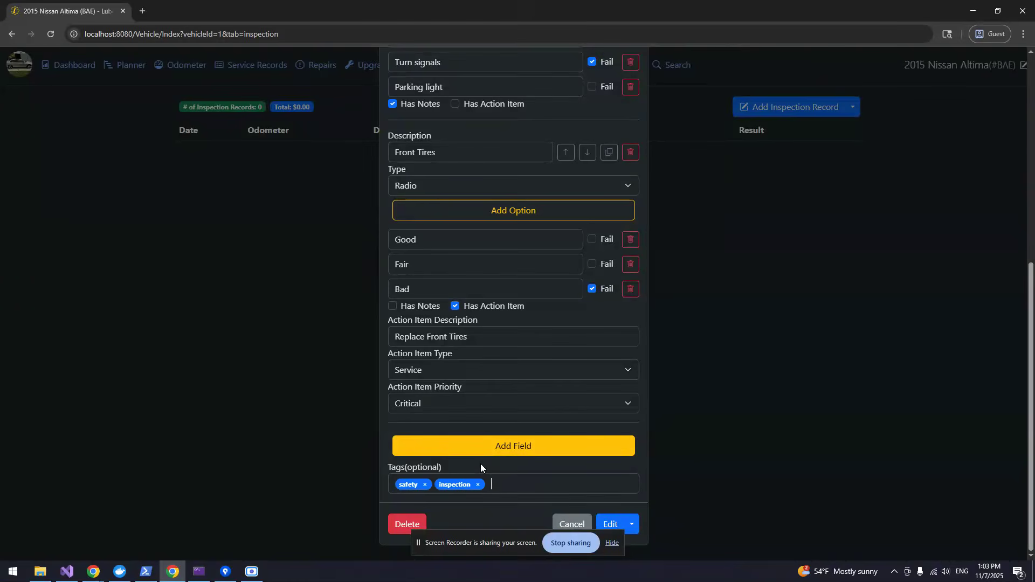
left_click(612, 523)
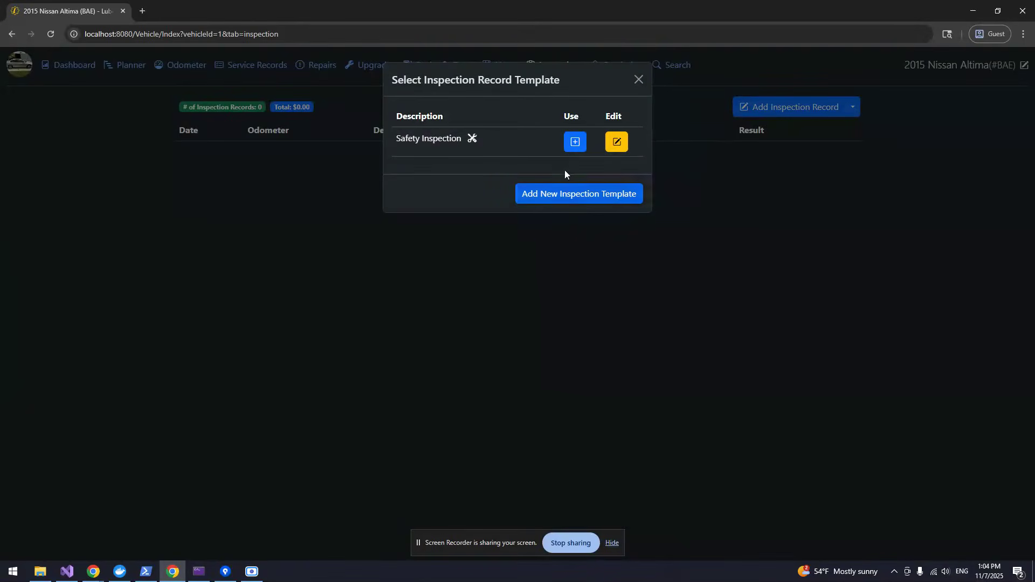
Start a record from the Safety Inspection template with odometer +150, cost 15.00, and the inspector's name.
left_click(574, 143)
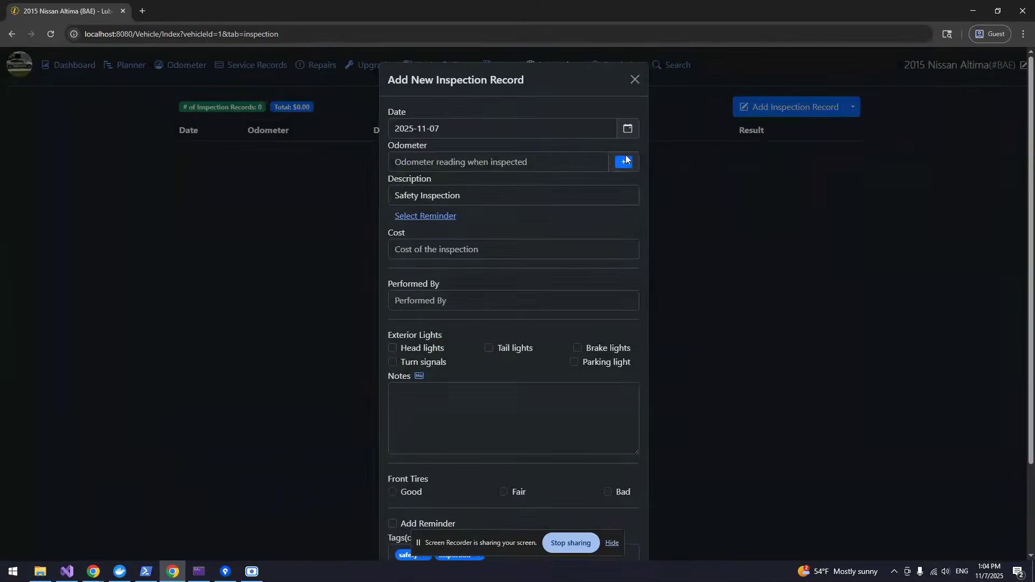
left_click(625, 167)
type("150")
key("Return")
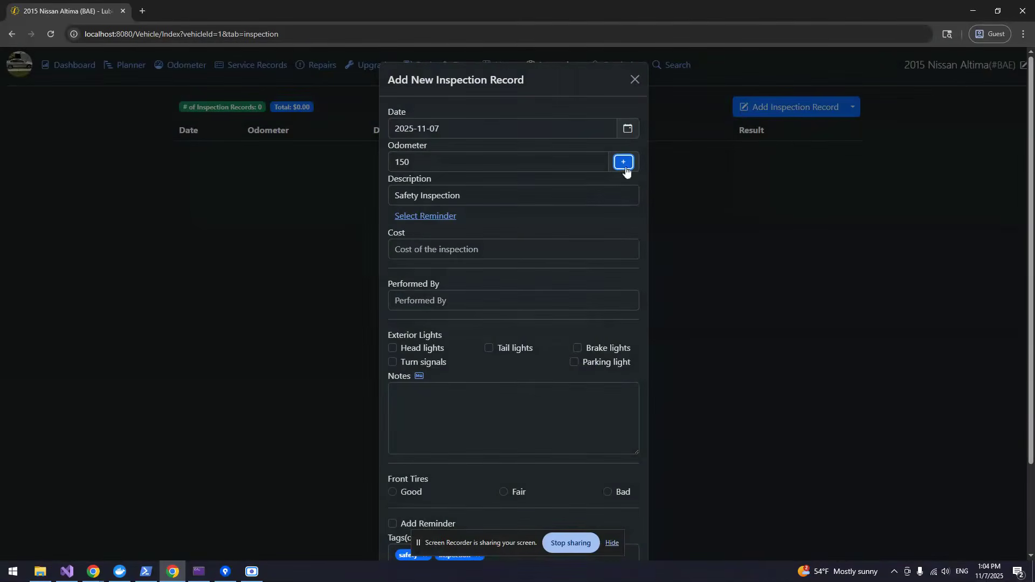
left_click(453, 245)
type("15.00")
left_click(437, 292)
type("Bob Jones")
Check the head lights, turn signals and tail lights.
key("Tab")
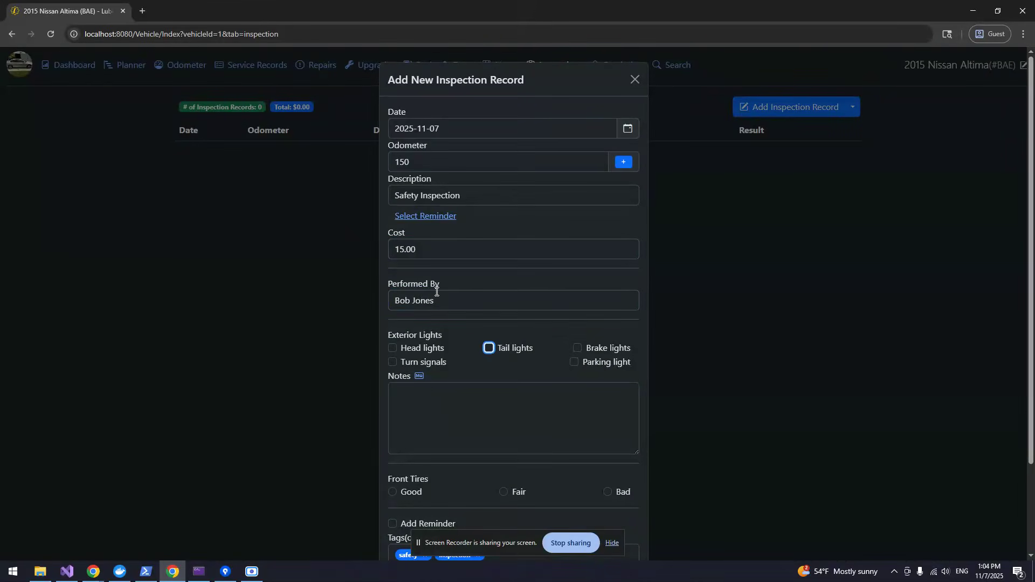
scroll(452, 296, "down", 2)
left_click(413, 240)
left_click(421, 255)
left_click(519, 242)
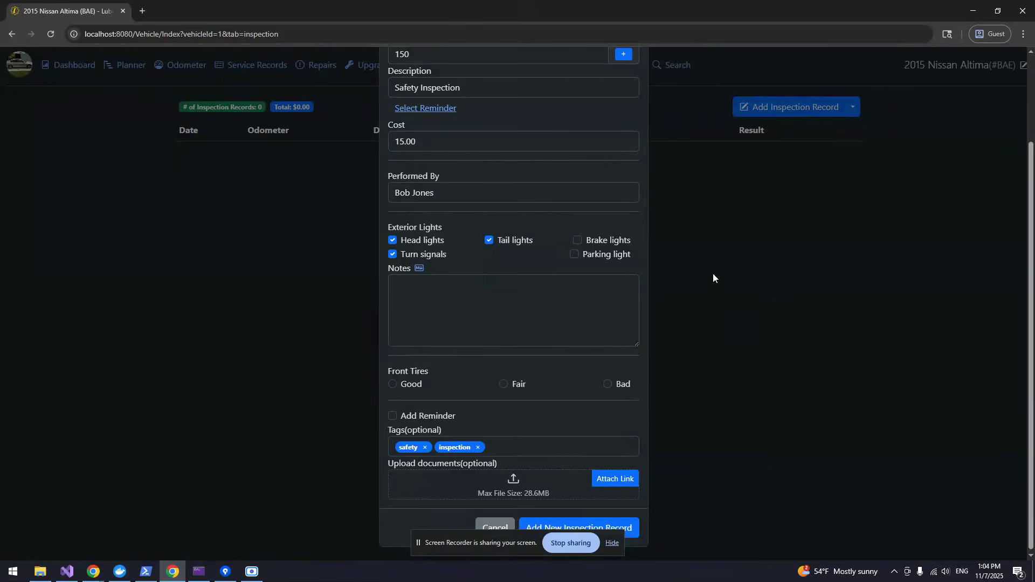
Add the note '# BLA BLA BLA', rate Front Tires Bad, and save the inspection record.
left_click(499, 306)
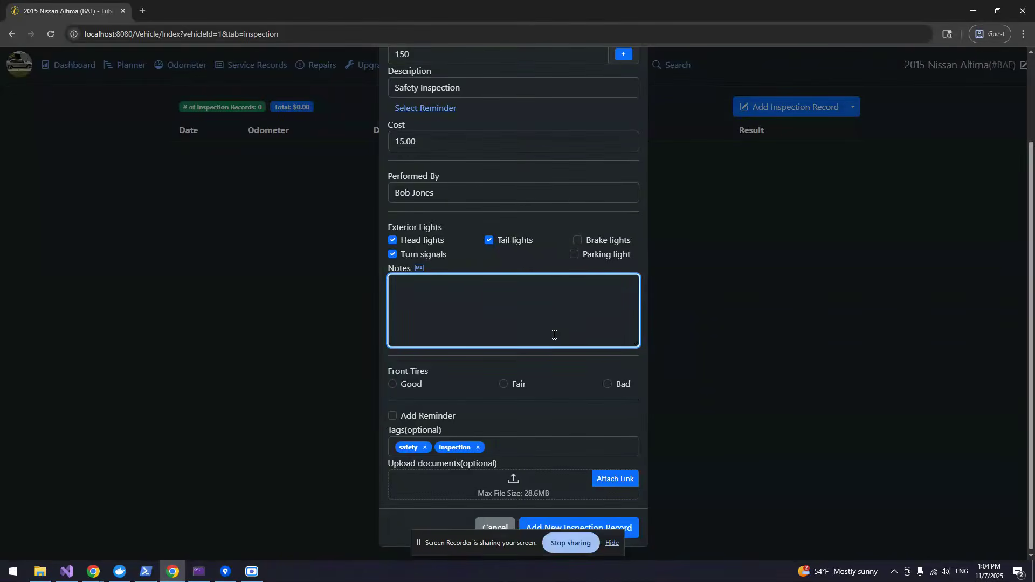
type("# BLA BLA BLA")
left_click(554, 371)
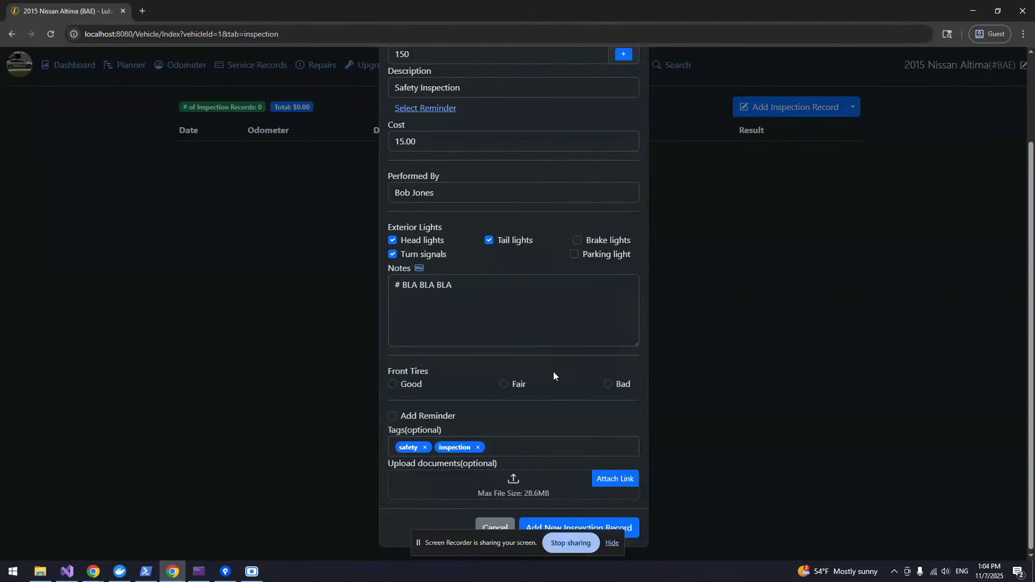
left_click(621, 385)
scroll(637, 446, "down", 1)
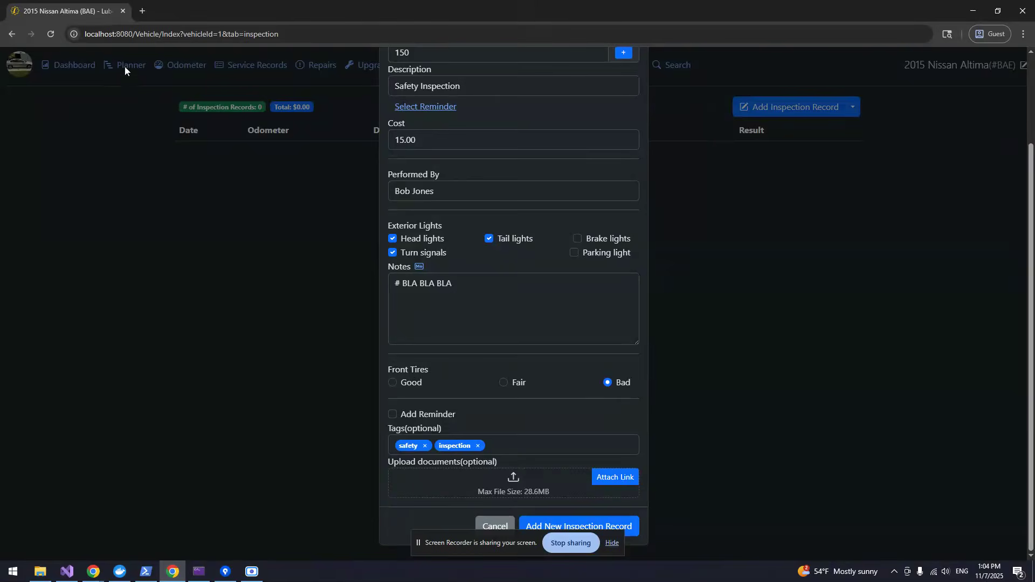
left_click(567, 522)
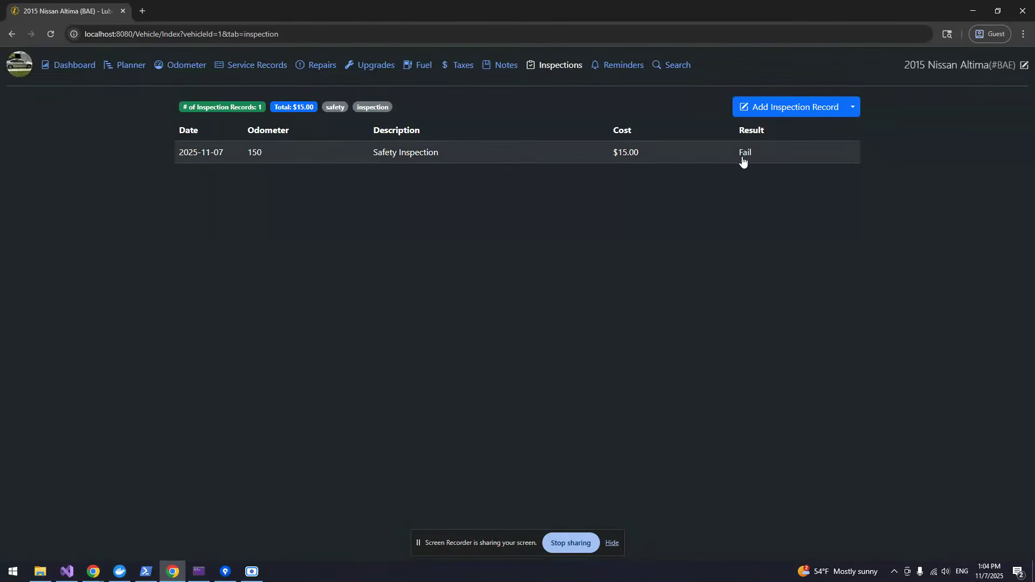
Open the saved Safety Inspection row from the Inspections table.
left_click(474, 153)
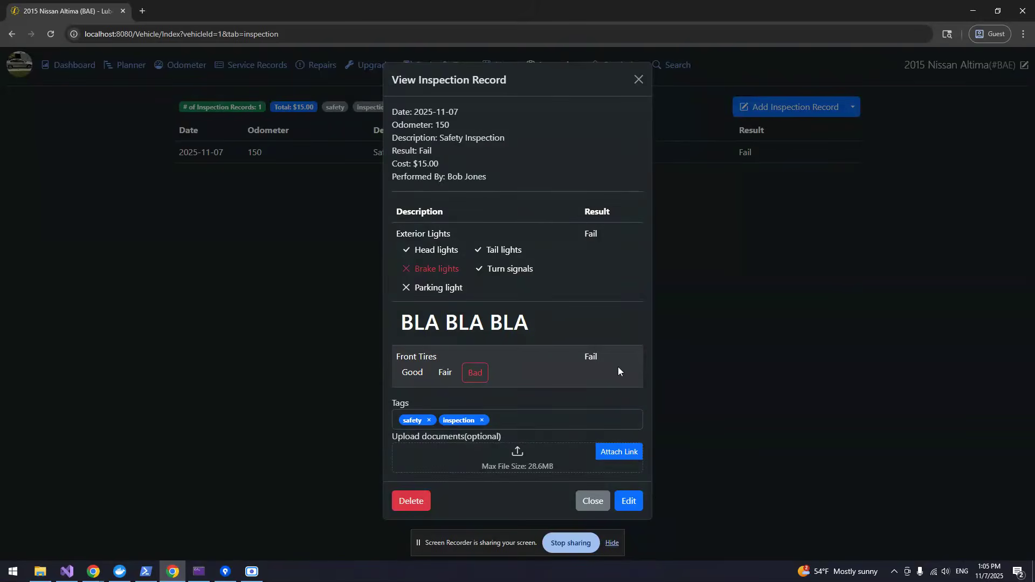
Close the inspection record and view the Planner board with the Replace Front Tires card.
left_click(594, 500)
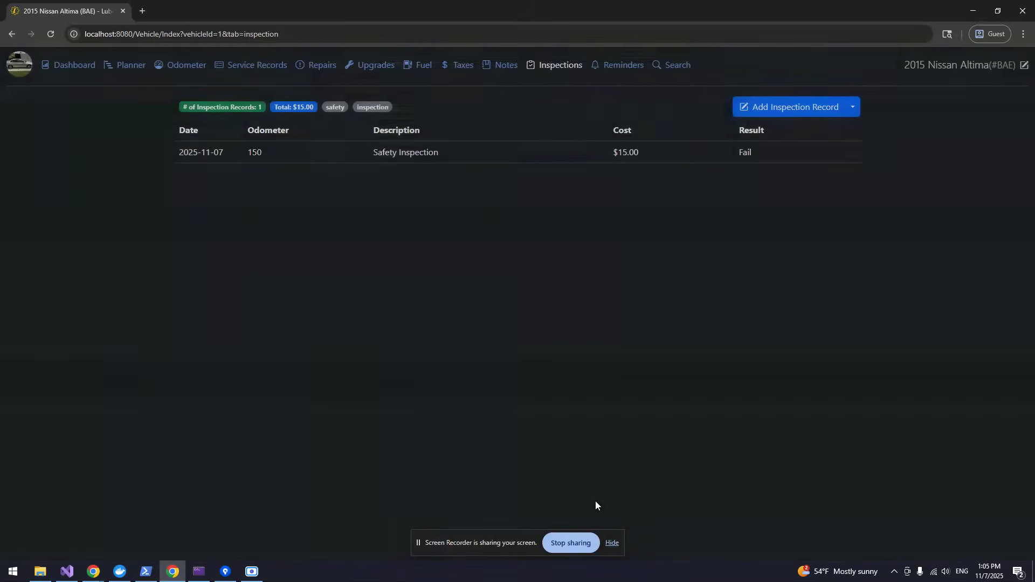
left_click(132, 67)
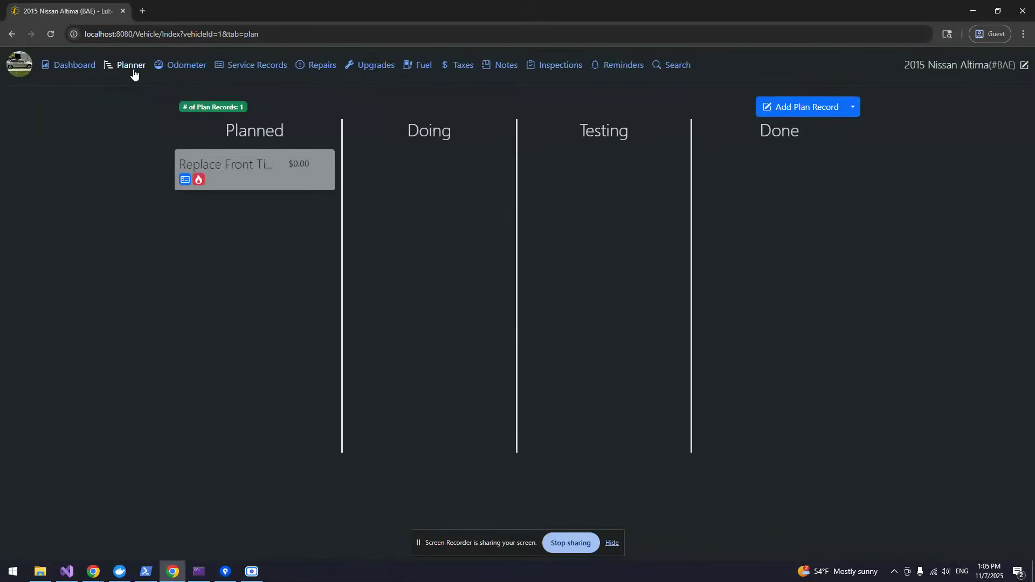
Review the Replace Front Tires plan's type and priority, then follow its Safety Inspection document to the record.
left_click(227, 166)
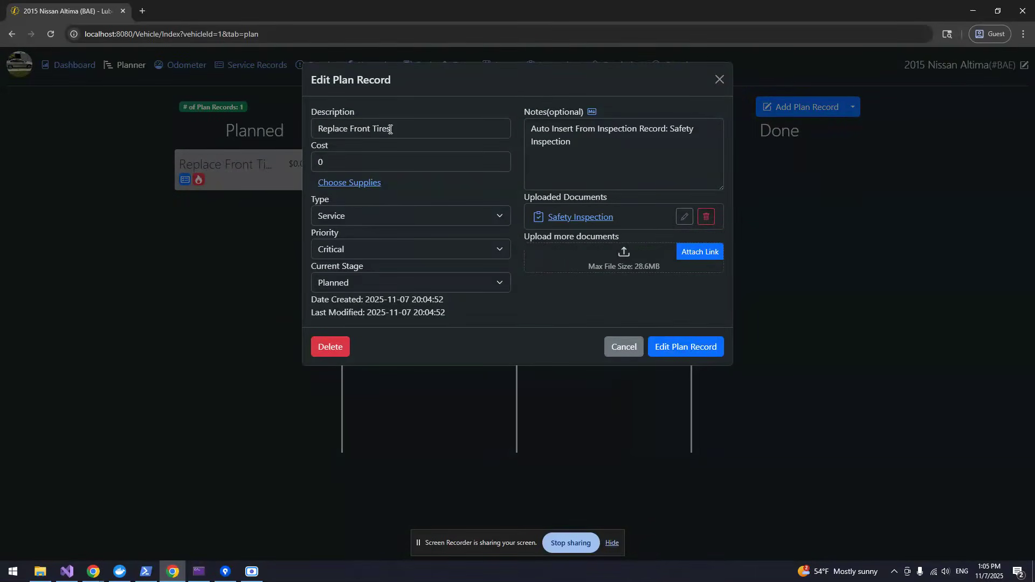
left_click(373, 209)
left_click(369, 247)
left_click(610, 298)
left_click(572, 216)
left_click(522, 320)
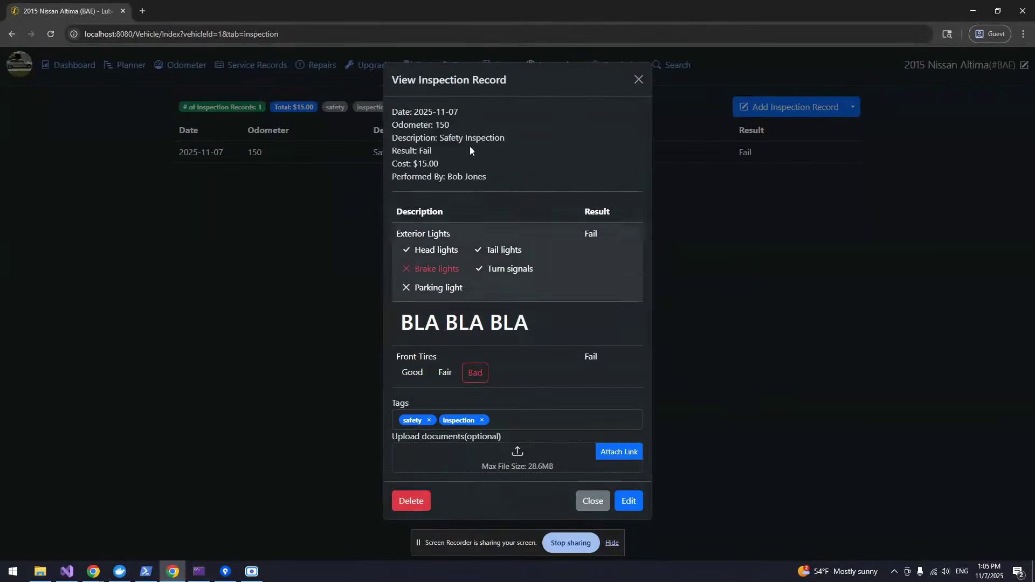
Look over the auto-created Safety Inspection service record, then reopen the failed inspection from Inspections.
left_click(246, 308)
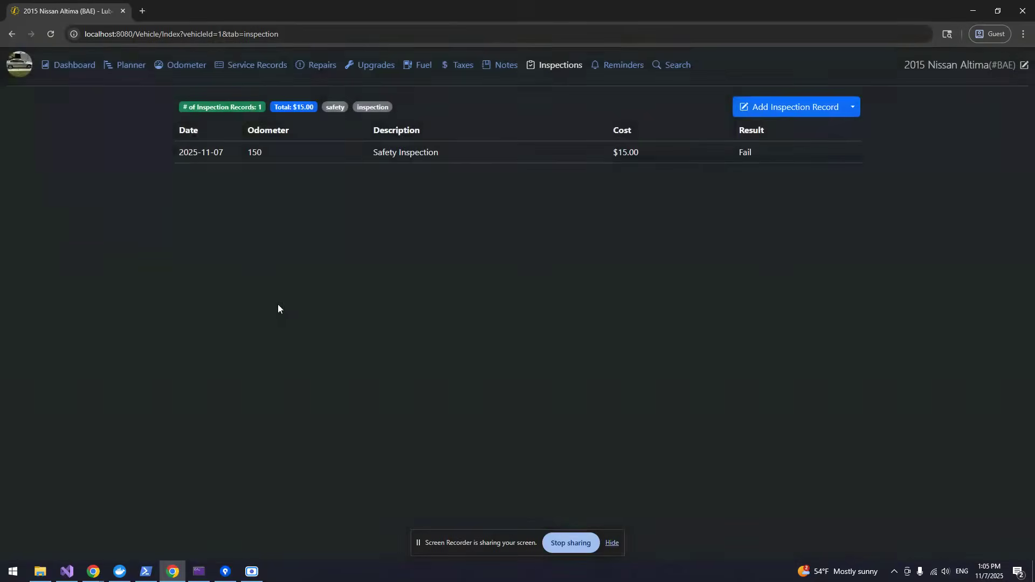
left_click(251, 71)
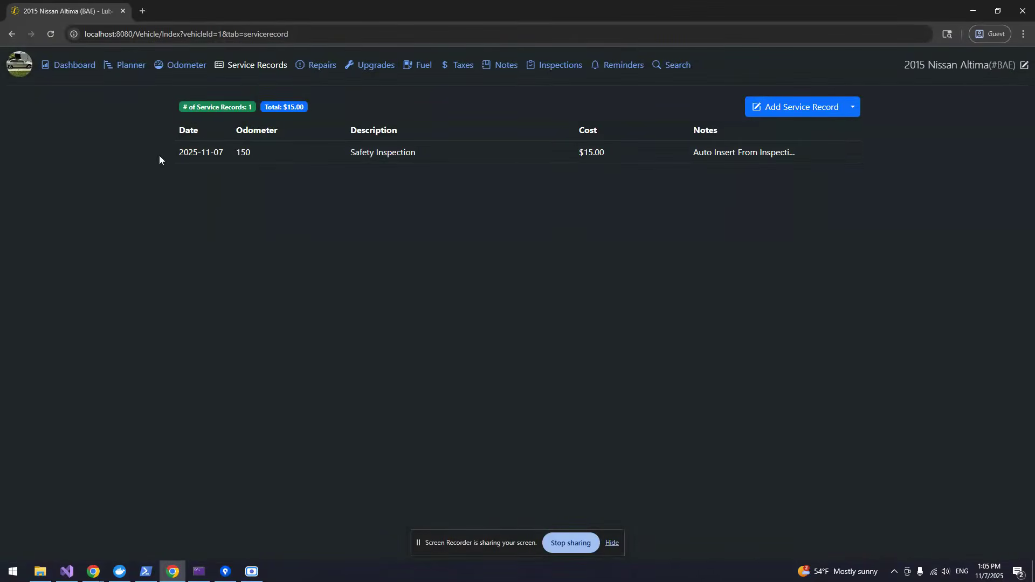
left_click(675, 165)
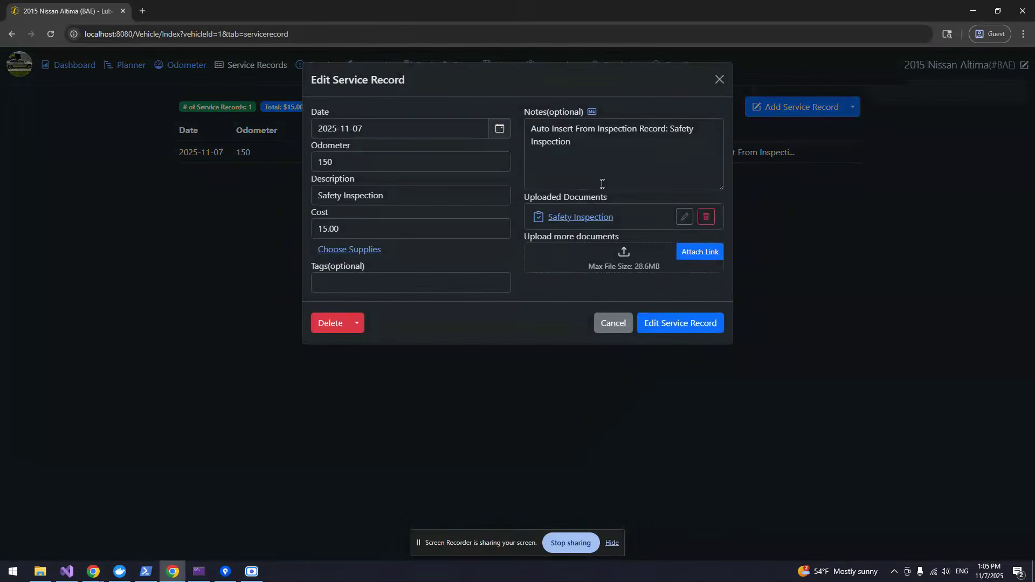
left_click(613, 323)
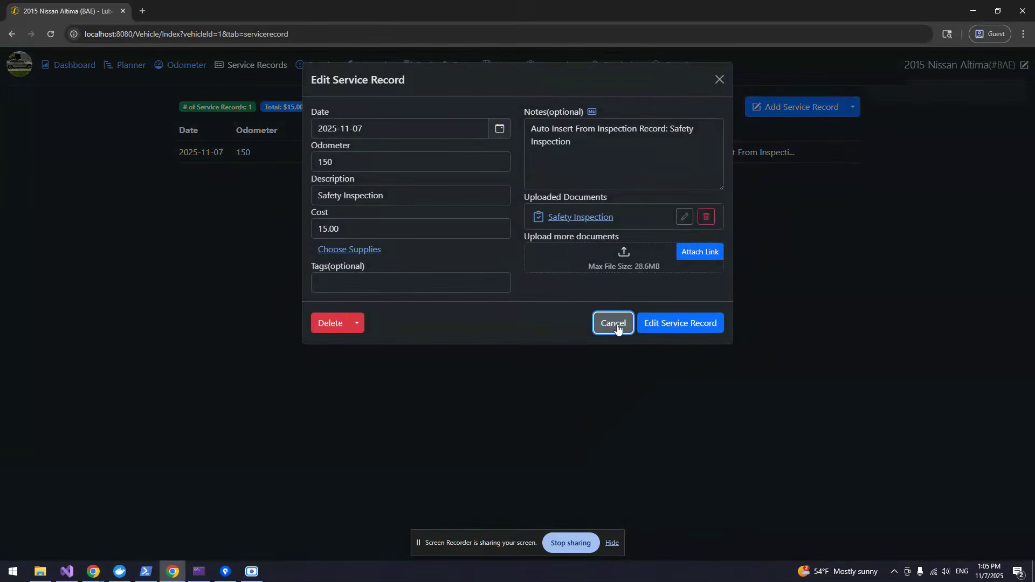
left_click(566, 68)
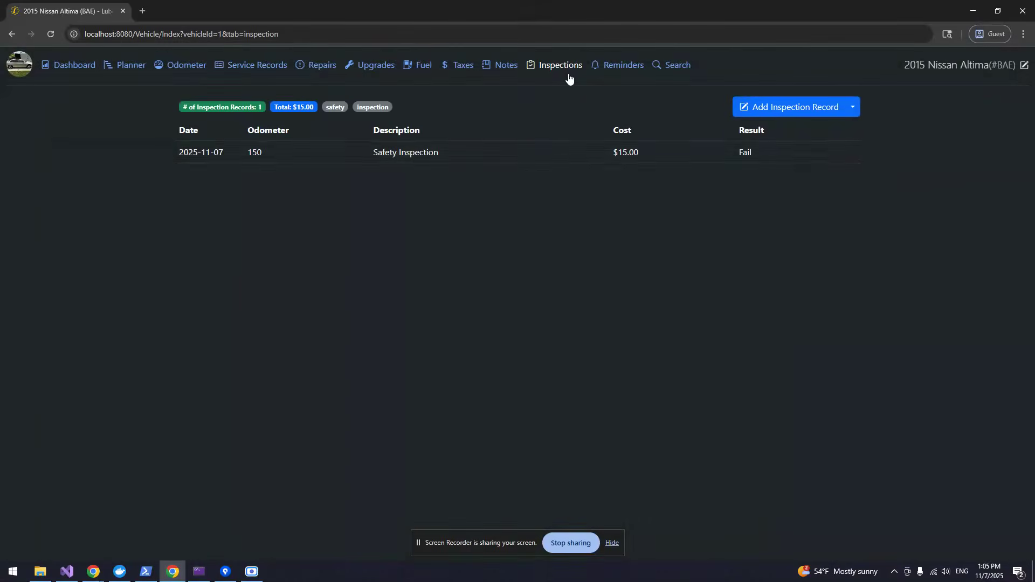
left_click(661, 162)
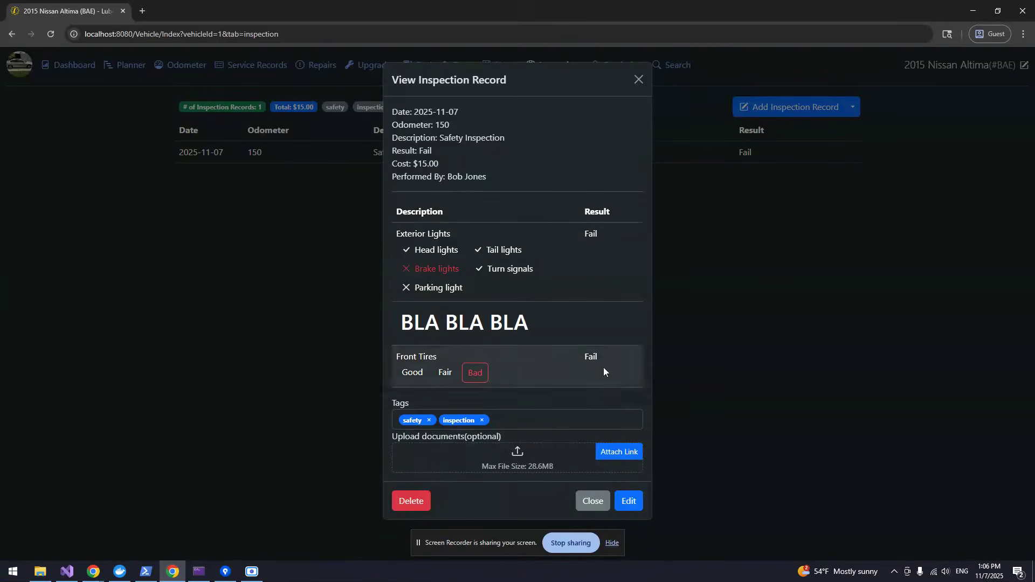
Remove the safety tag and save, then check the service record's cost and return to Inspections.
left_click(430, 420)
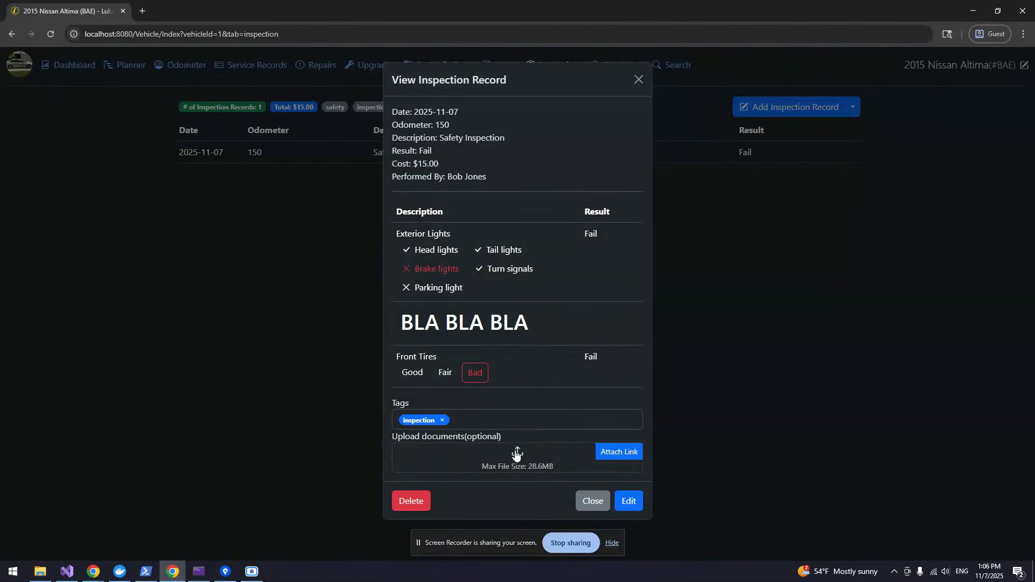
left_click(629, 500)
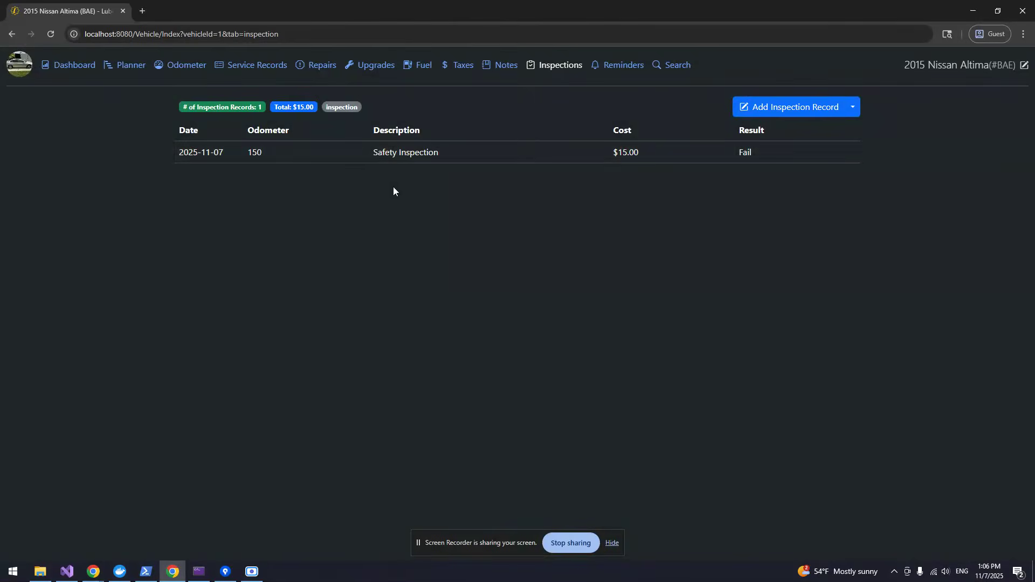
left_click(261, 64)
left_click(260, 152)
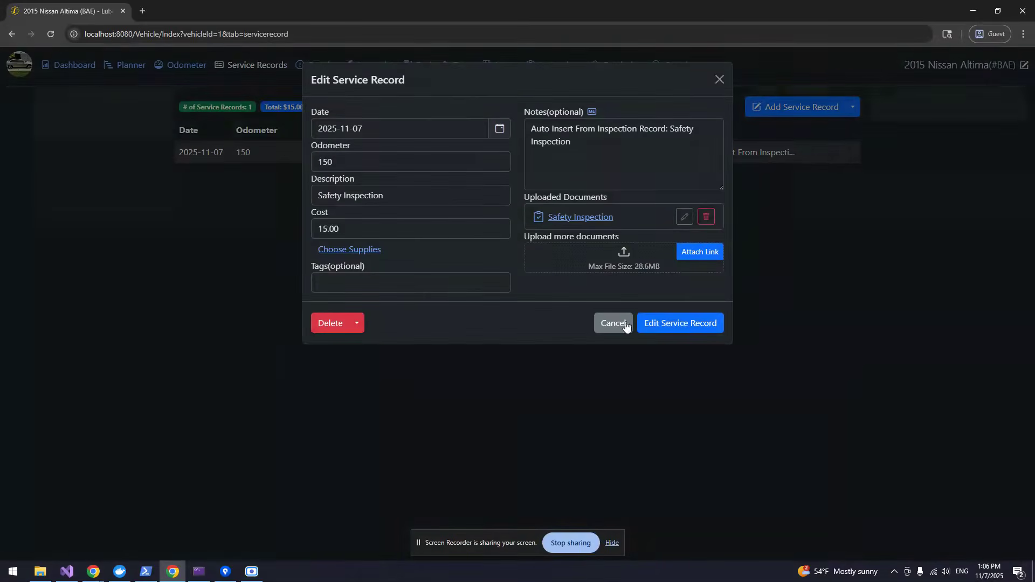
left_click_drag(502, 232, 202, 236)
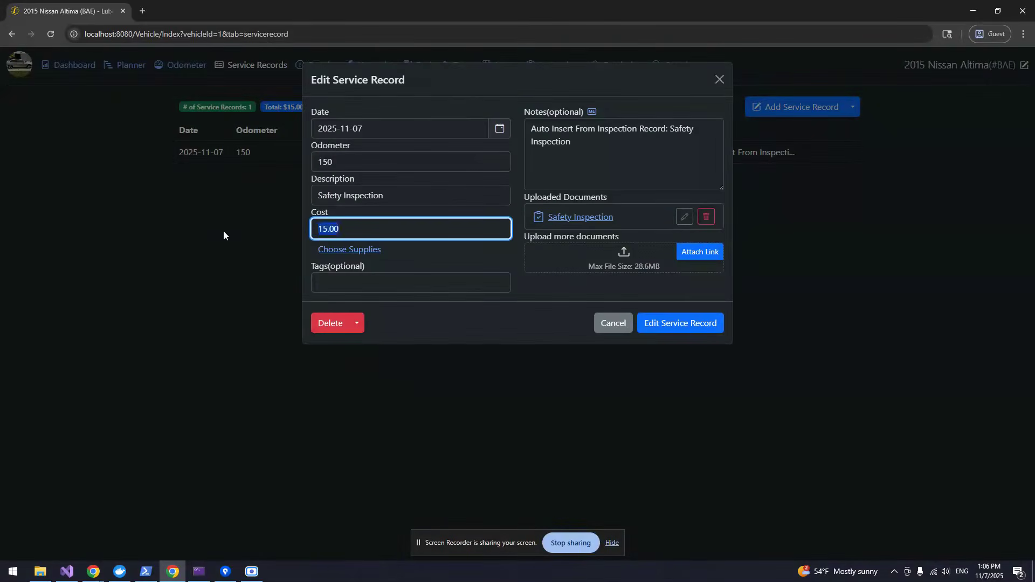
left_click(622, 326)
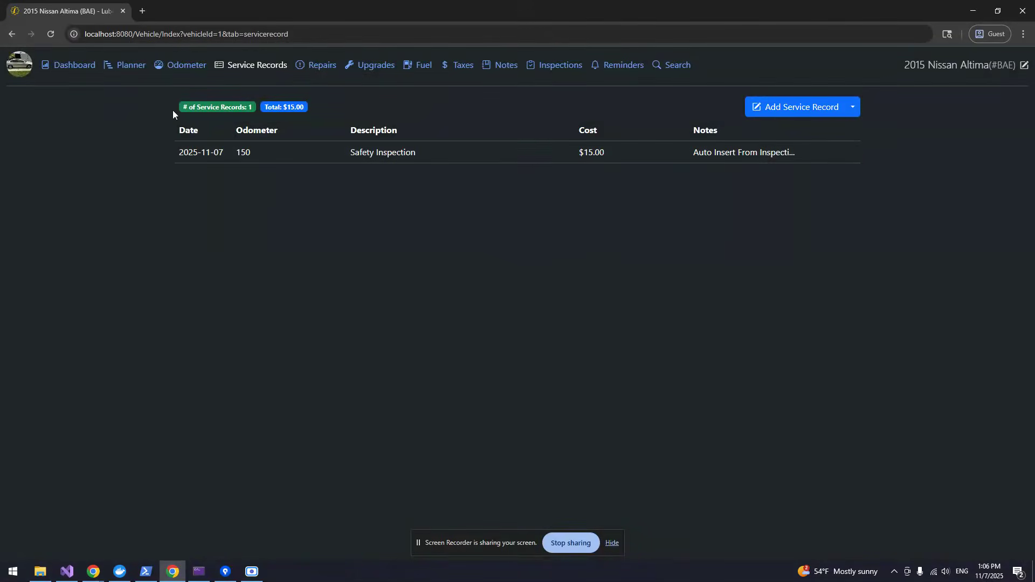
left_click(536, 75)
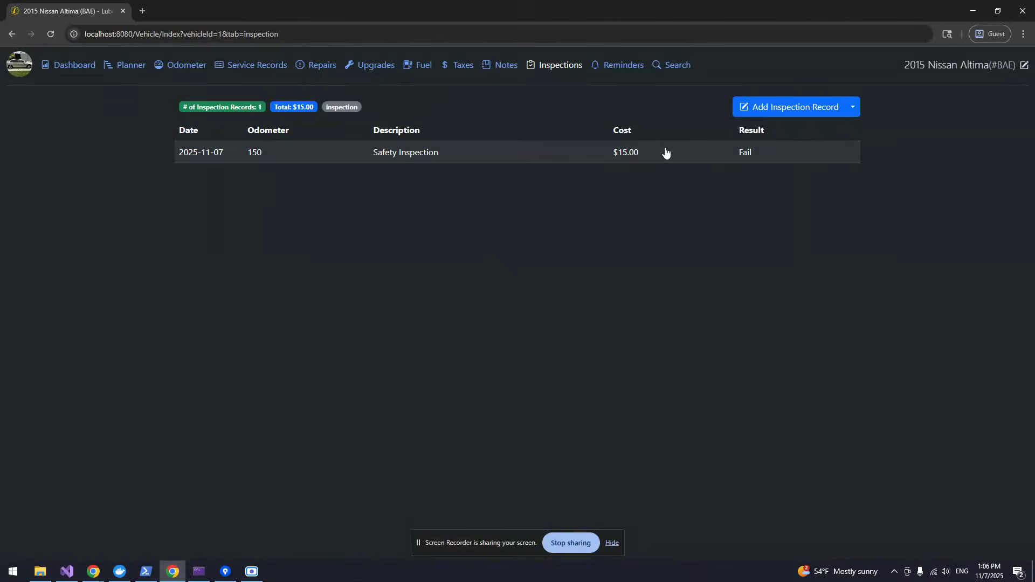
Start a new record from the Safety Inspection template, raising the odometer by 150.
left_click(789, 116)
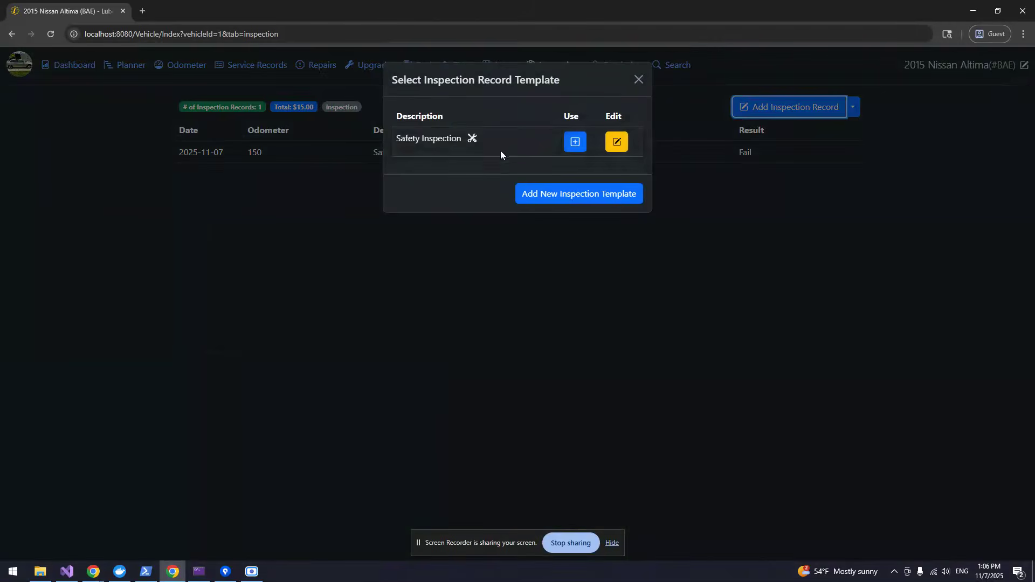
left_click(575, 142)
left_click(621, 163)
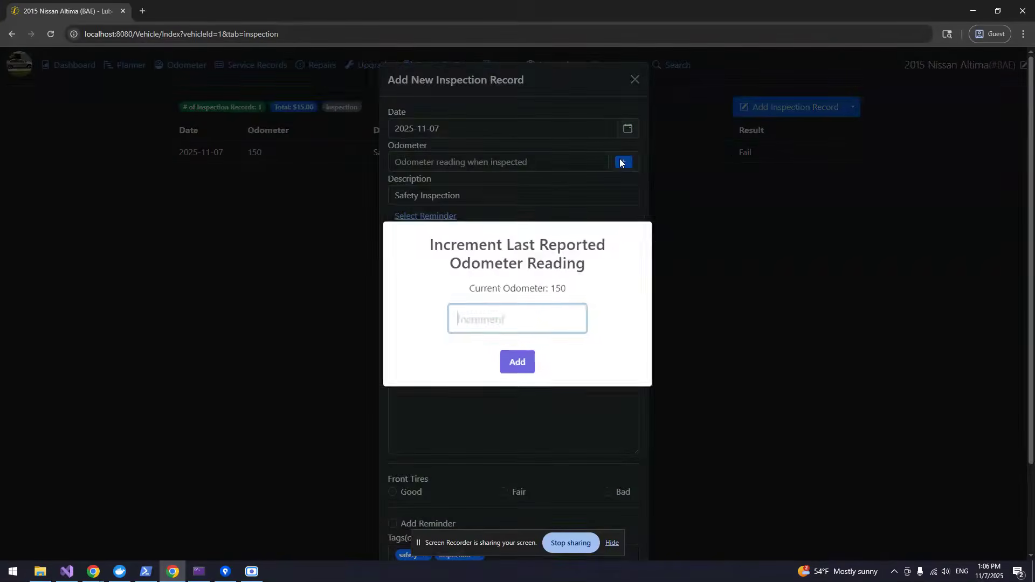
type("150")
key("Return")
Enter cost 15.00 and the inspector's name, and check the head lights.
left_click(507, 248)
type("15.00")
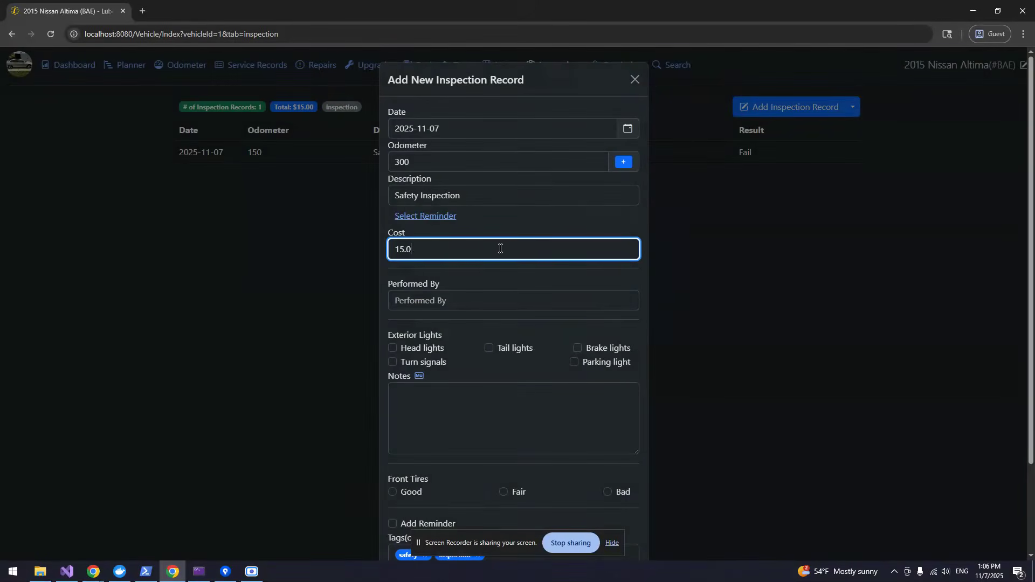
left_click(480, 302)
type("Bob Jom")
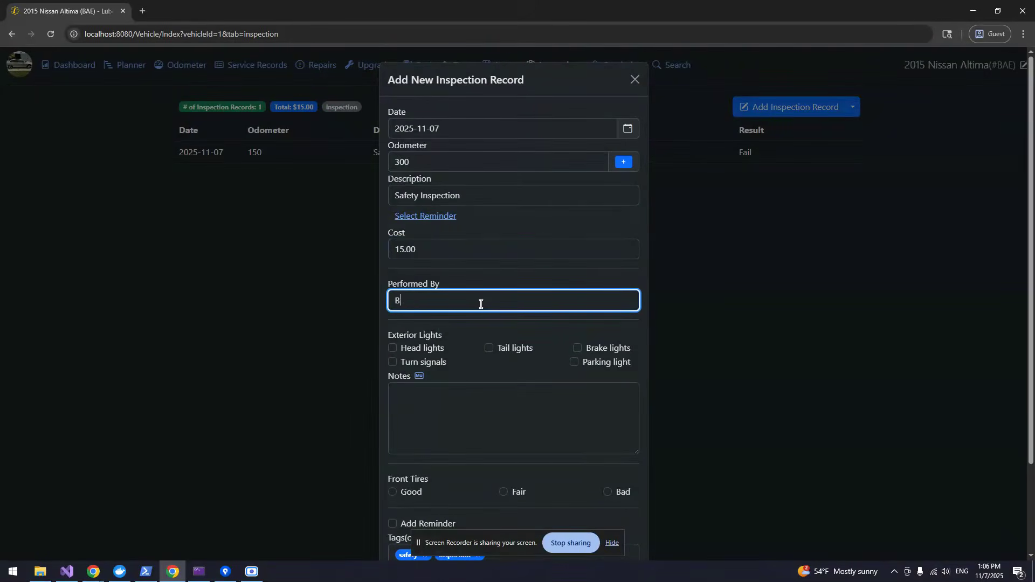
key("BackSpace")
type("nes")
key("Tab")
key("Tab")
scroll(481, 303, "down", 2)
left_click(438, 241)
Check turn signals, note 'Parking light tested and found nonfunctional', rate Front Tires Fair, and save.
left_click(428, 254)
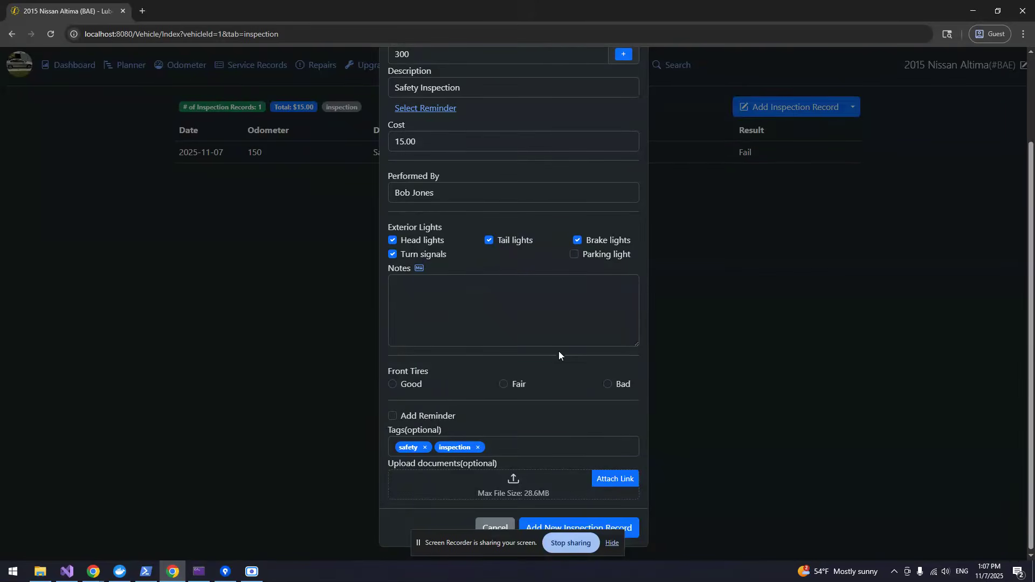
left_click(532, 313)
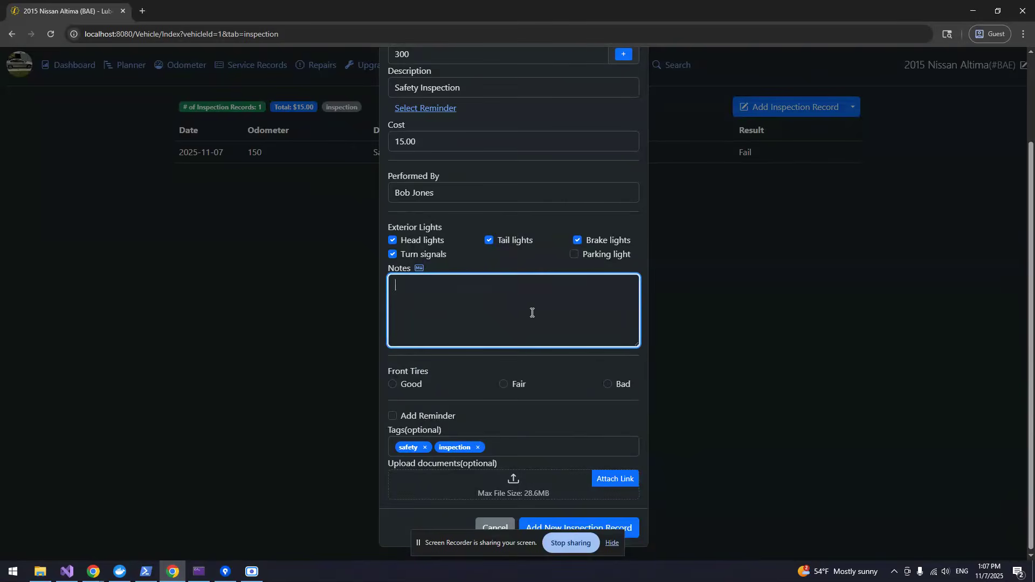
type("Parking light tested and found nonfunctional")
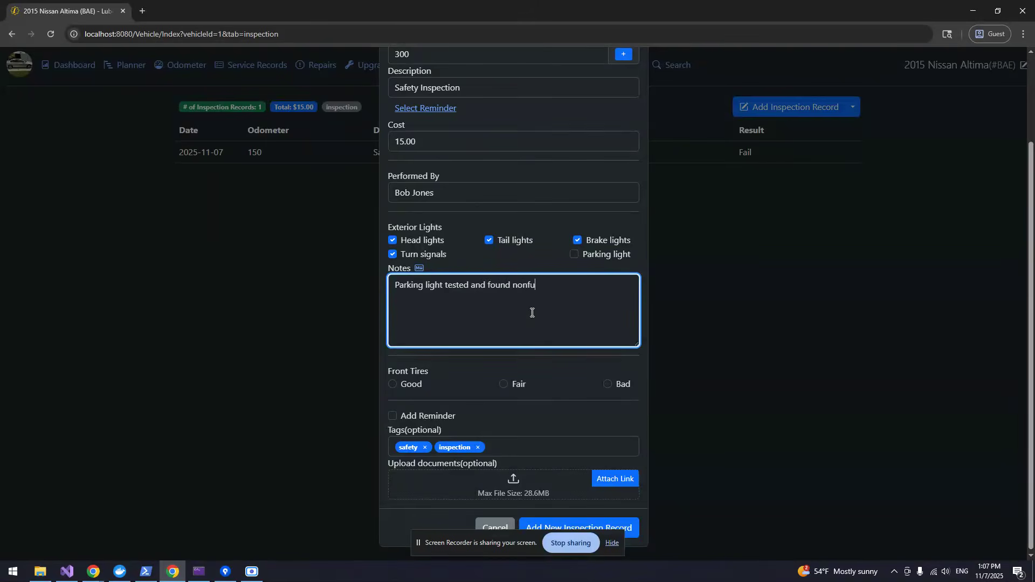
left_click(516, 388)
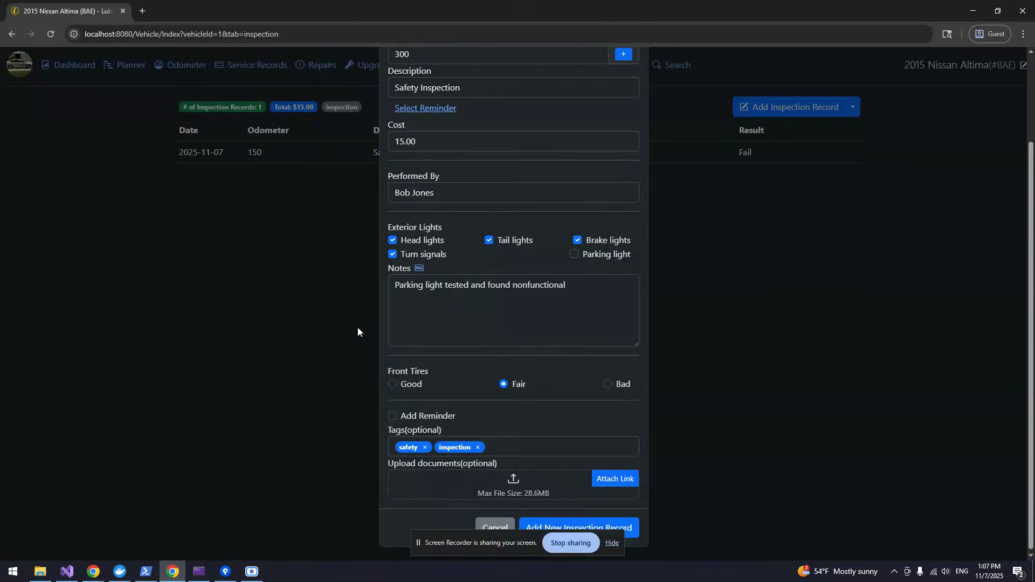
left_click(593, 529)
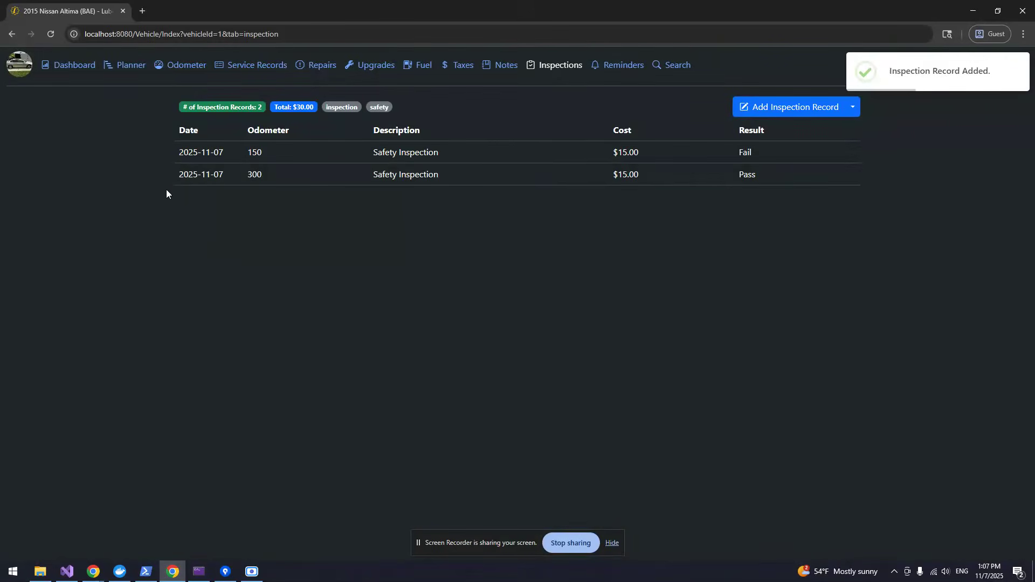
left_click(517, 176)
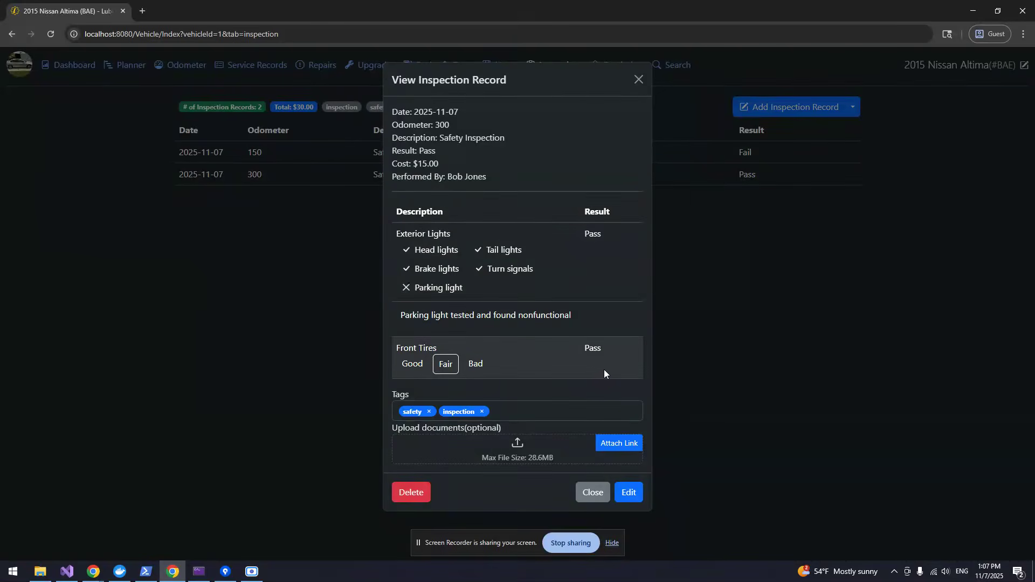
left_click(602, 494)
left_click(271, 67)
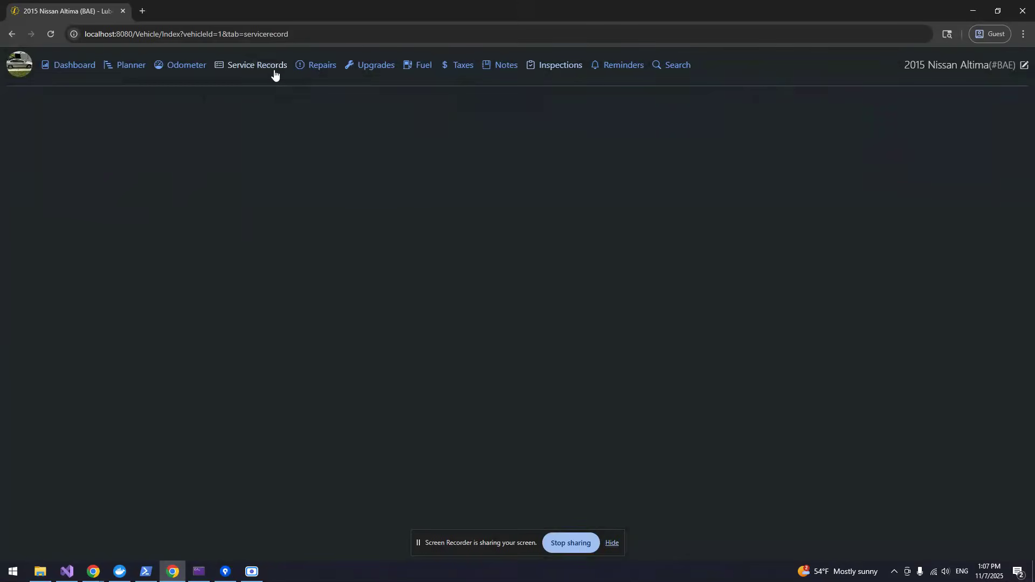
left_click(599, 152)
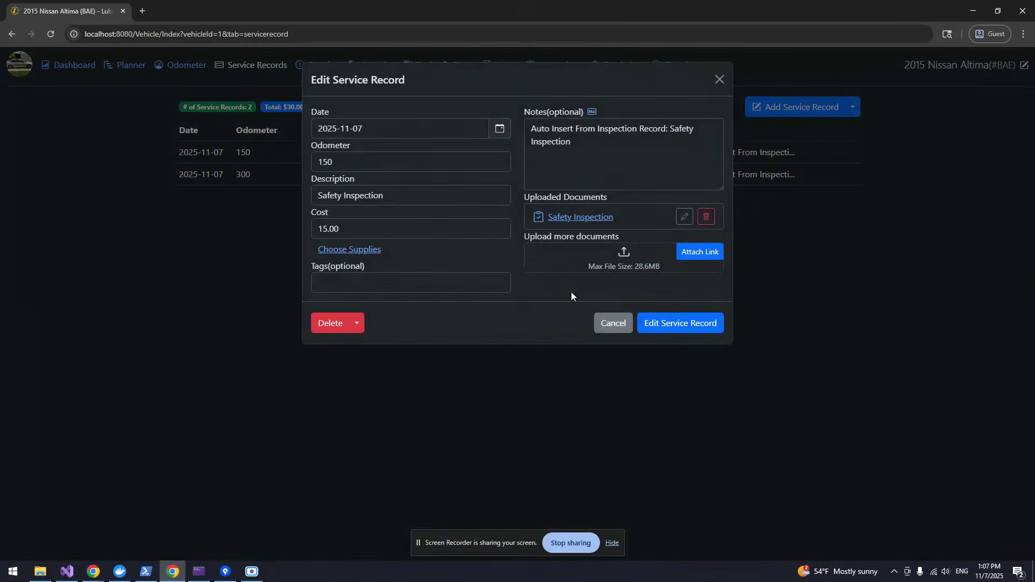
left_click(391, 383)
left_click(512, 174)
left_click(572, 207)
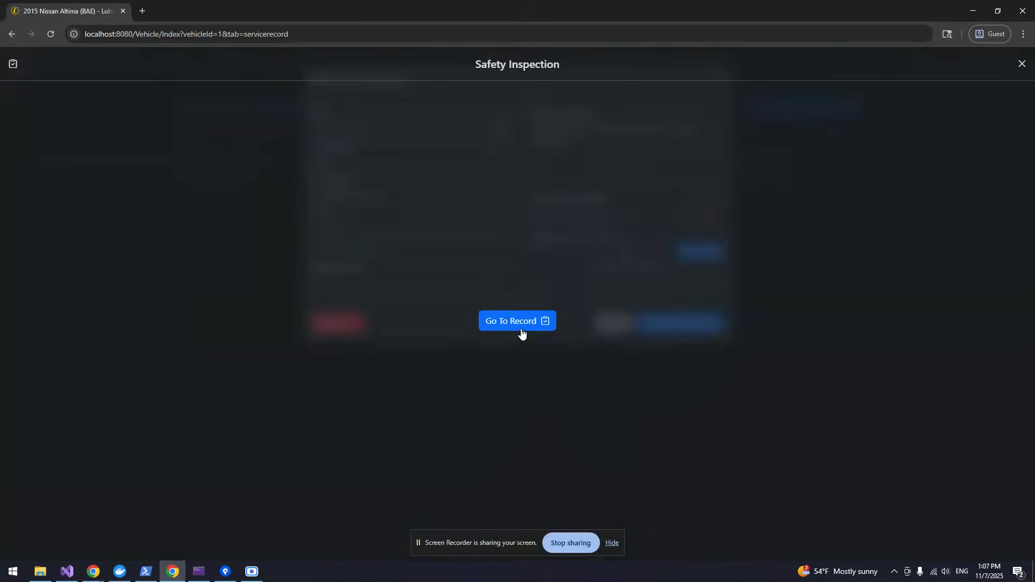
left_click(519, 326)
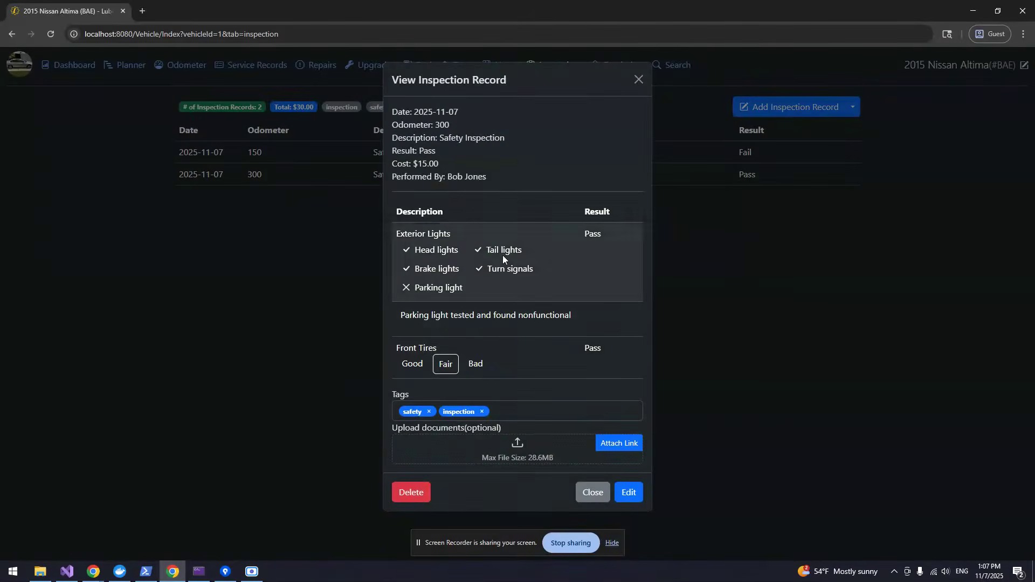
left_click(342, 260)
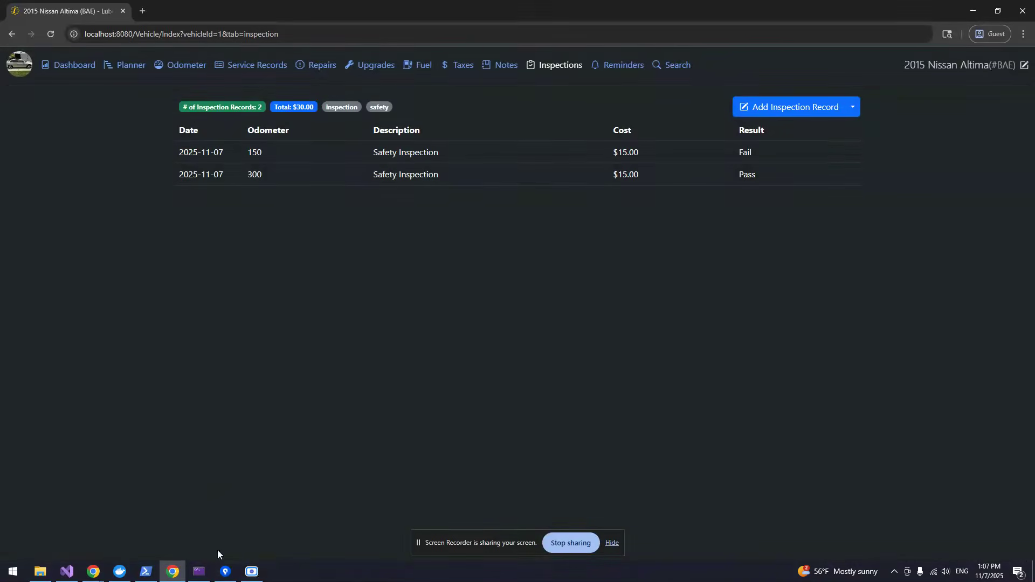